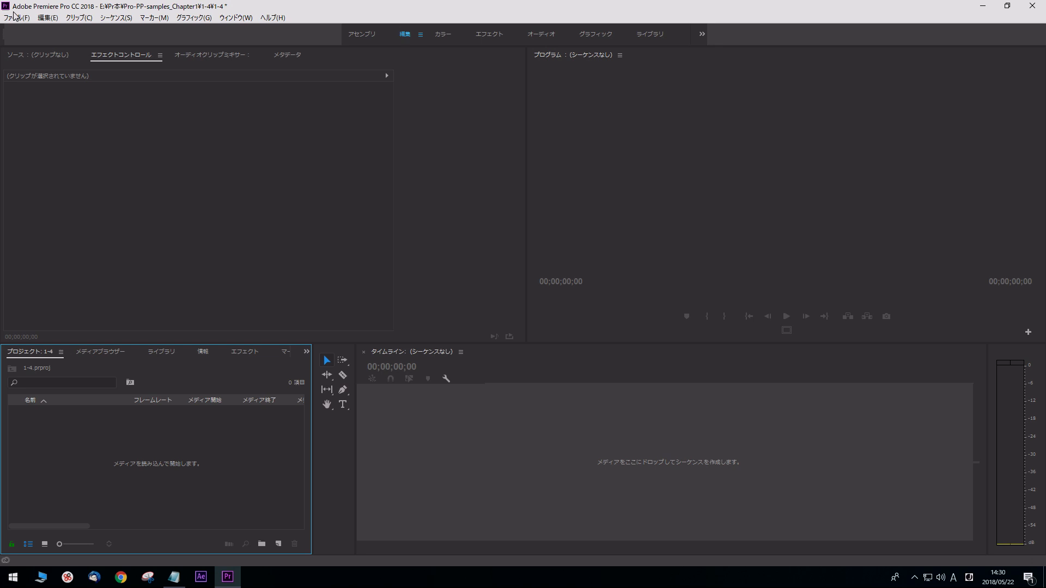
Create a new sequence named "edit" from the AVCHD 1080p30 preset
click(16, 18)
mouse_move(52, 31)
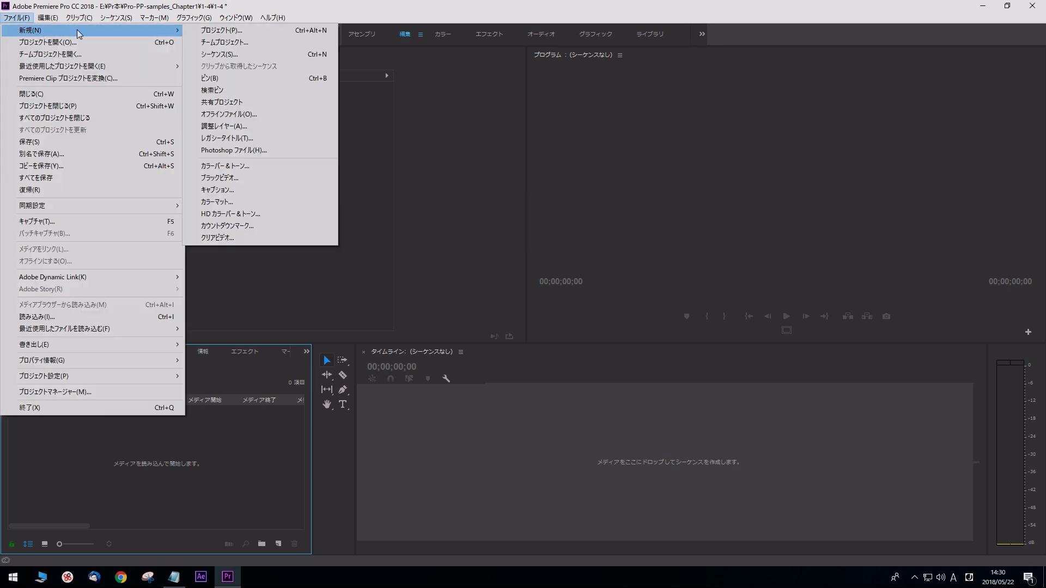
click(218, 54)
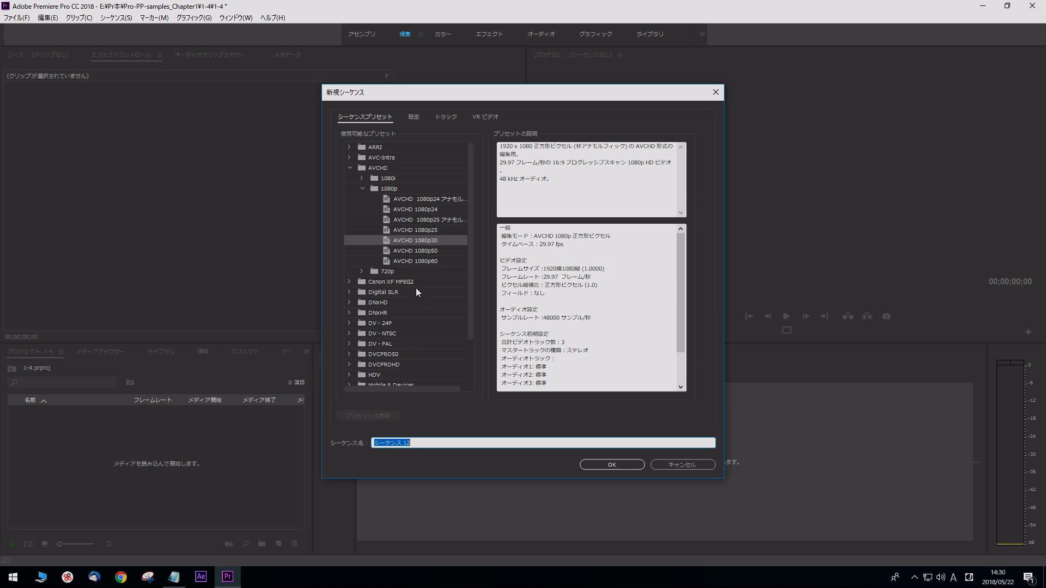
click(349, 168)
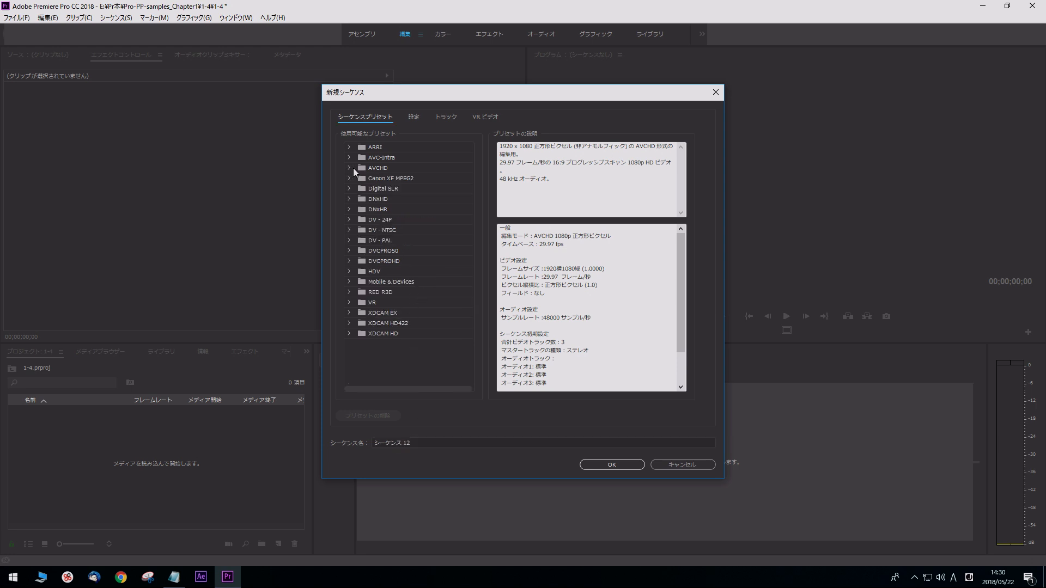
double_click(387, 168)
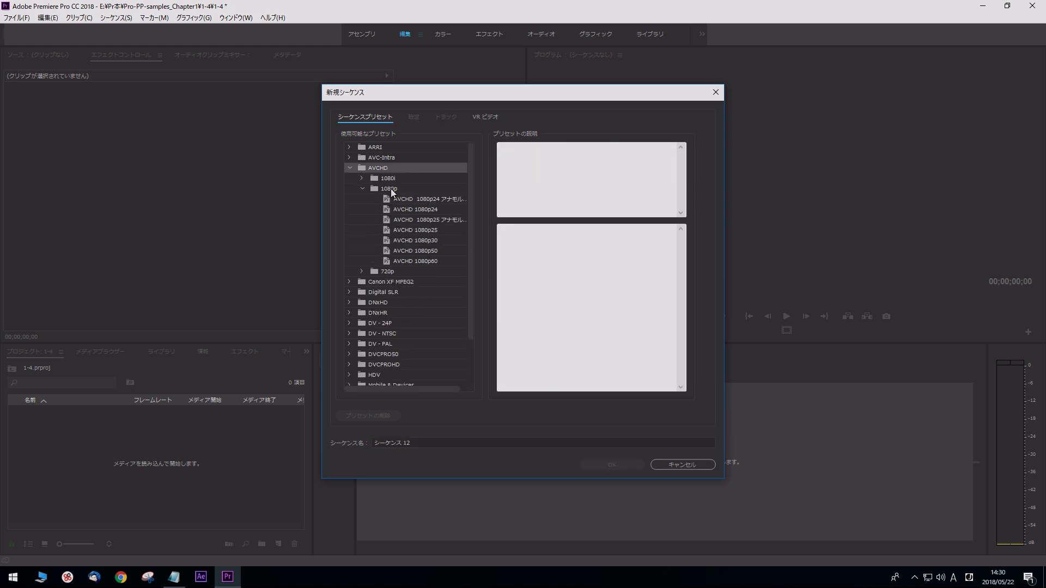
click(419, 241)
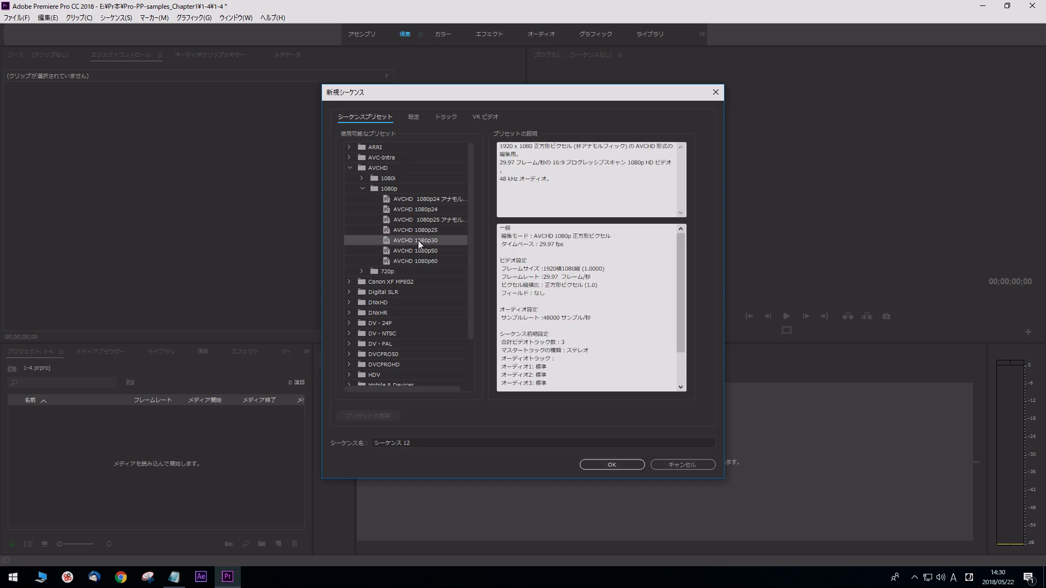
click(415, 443)
text(edit)
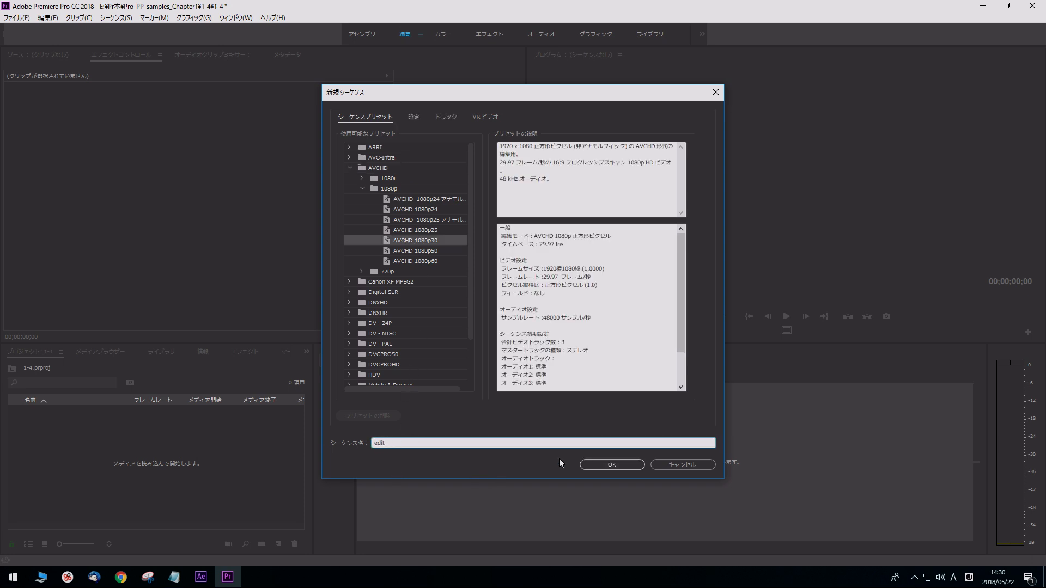
key(Return)
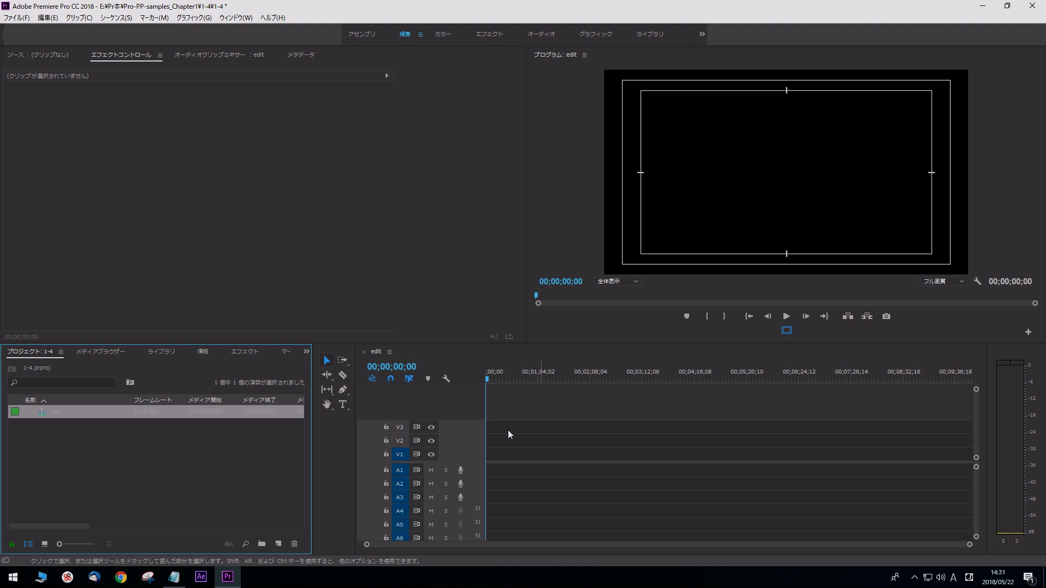
Import music01, v01, v02 and v03 from the 1-4 folder into the project
click(146, 456)
click(13, 17)
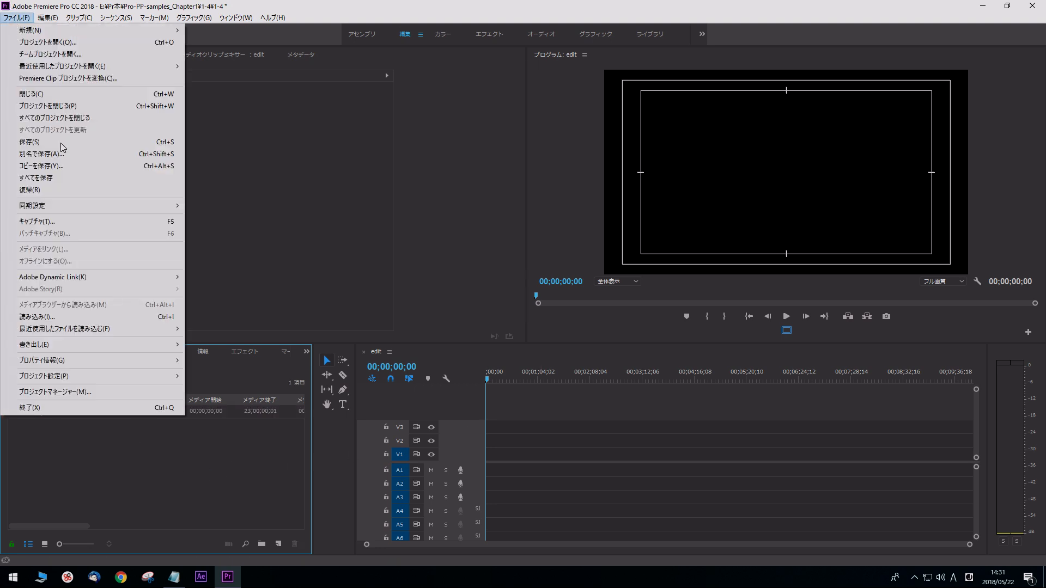
click(161, 316)
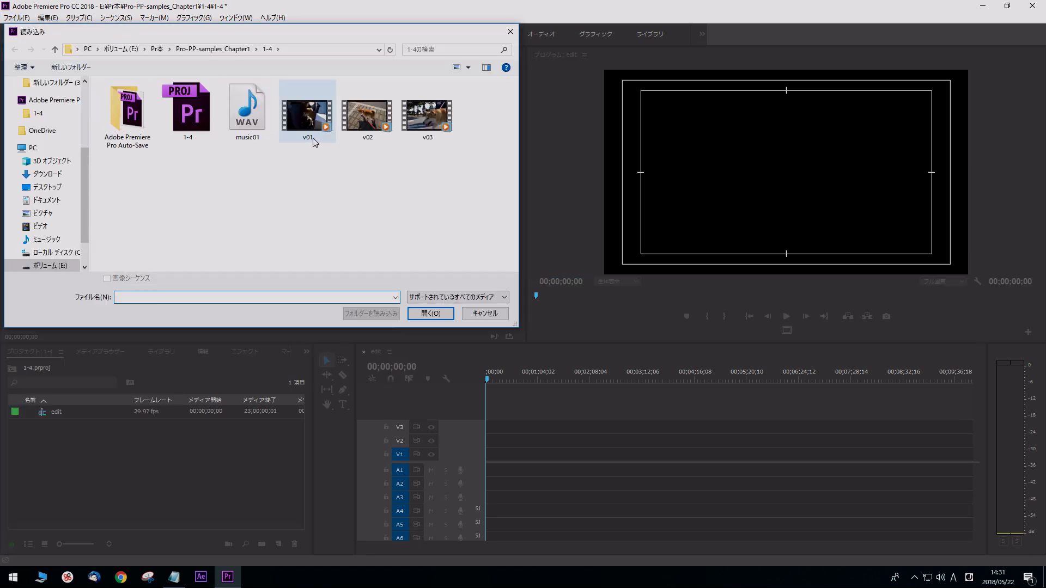
drag(439, 156, 231, 138)
click(430, 314)
Place v01.mp4, v02.mp4 and v03.mp4 one after another on track V1 from the start of the sequence
click(138, 483)
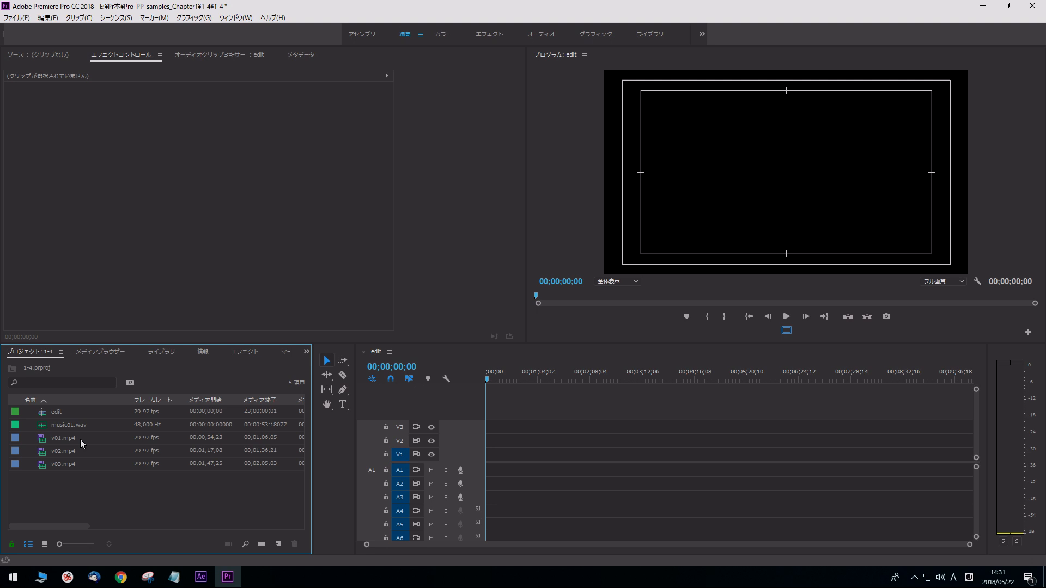
drag(69, 485, 490, 455)
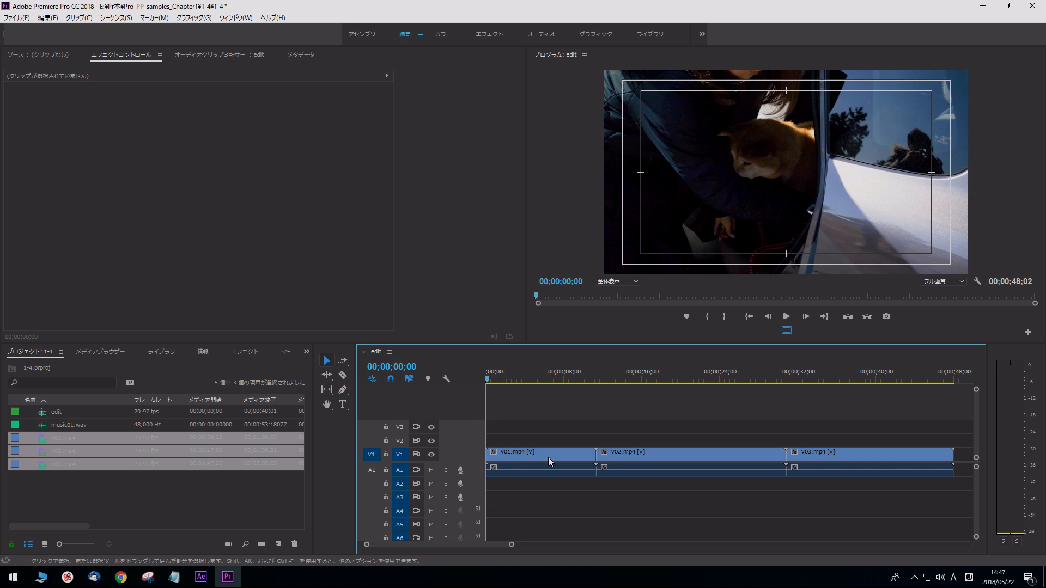
Trim the end of v01.mp4 to 00;00;08;10 and move v02.mp4 up against it
click(548, 457)
drag(531, 374, 569, 384)
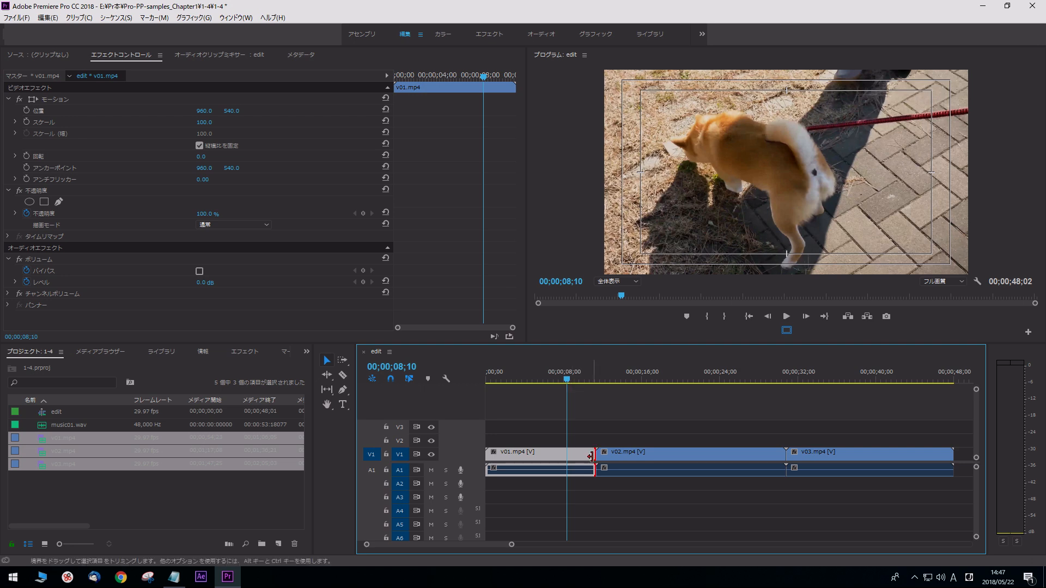
drag(591, 456, 567, 454)
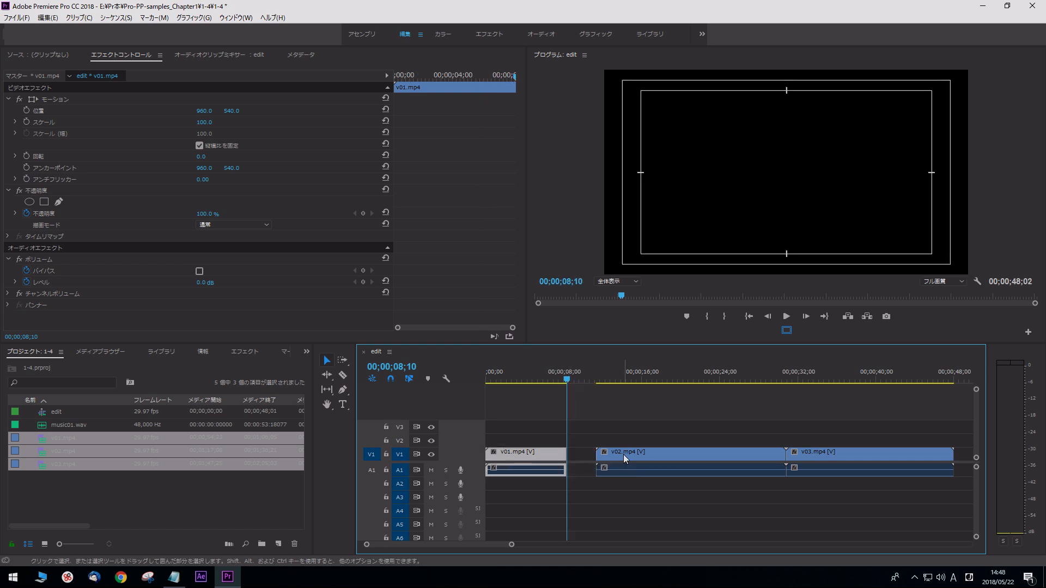
drag(623, 454, 606, 454)
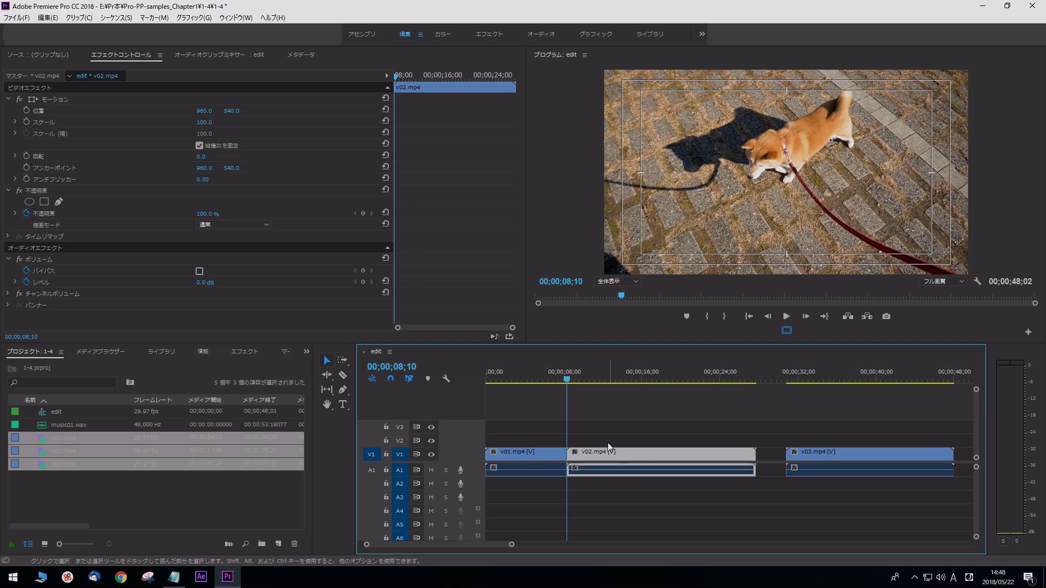
Trim v02.mp4 to the part between 00;00;12;10 and 00;00;20;00, and move it against the end of v01.mp4
mouse_move(610, 371)
mouse_down()
mouse_move(569, 381)
mouse_move(609, 388)
mouse_up()
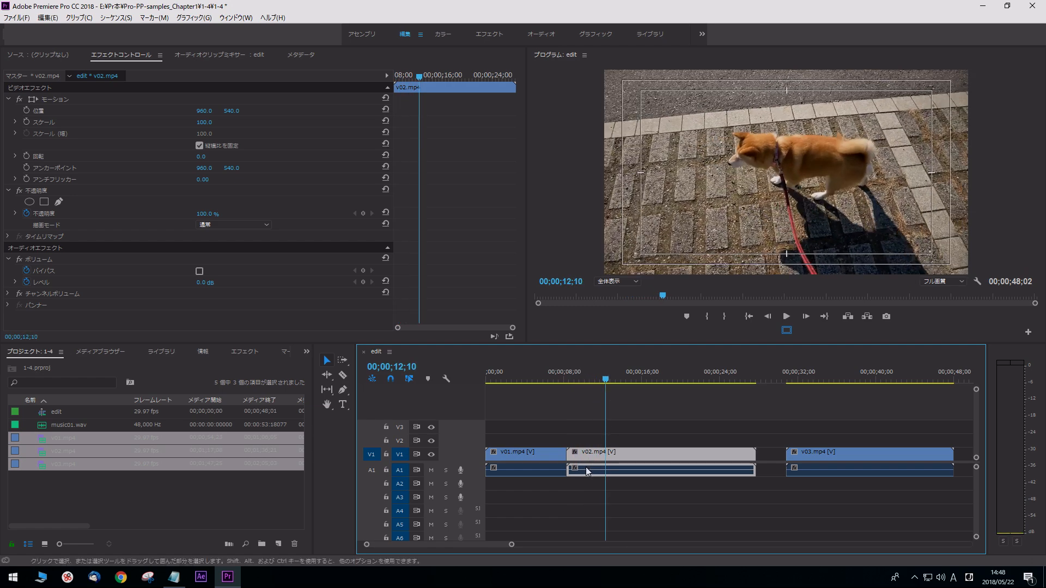
drag(569, 459, 606, 460)
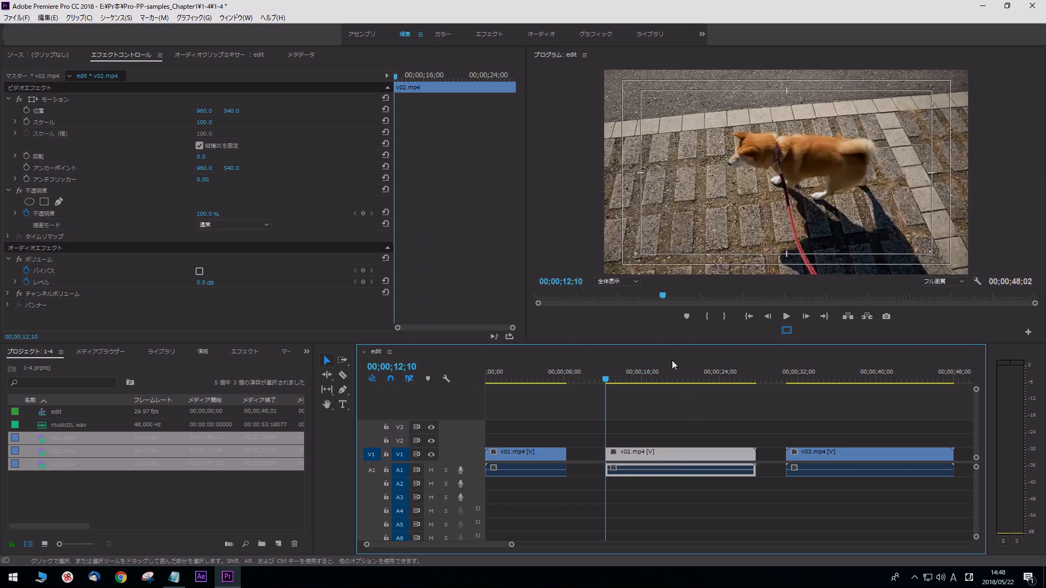
drag(678, 380, 685, 378)
key(Left)
key(Left)
key(Left)
key(Left)
key(Left)
key(Left)
key(Left)
key(Left)
key(Left)
key(Left)
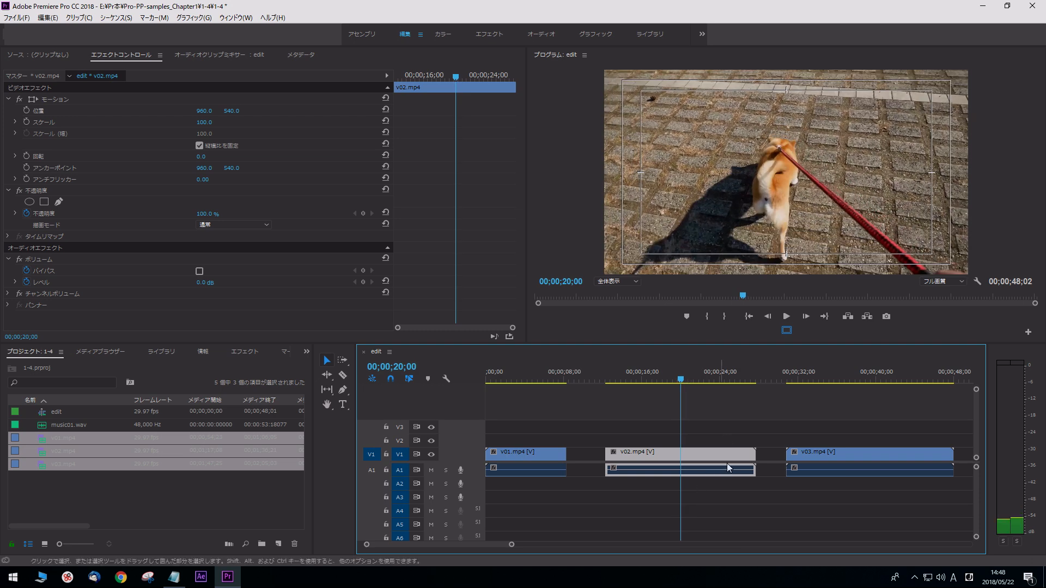
drag(754, 461, 603, 455)
Move v03.mp4 against the end of v02.mp4 and split it at 00;00;19;01 with the Razor tool
click(708, 461)
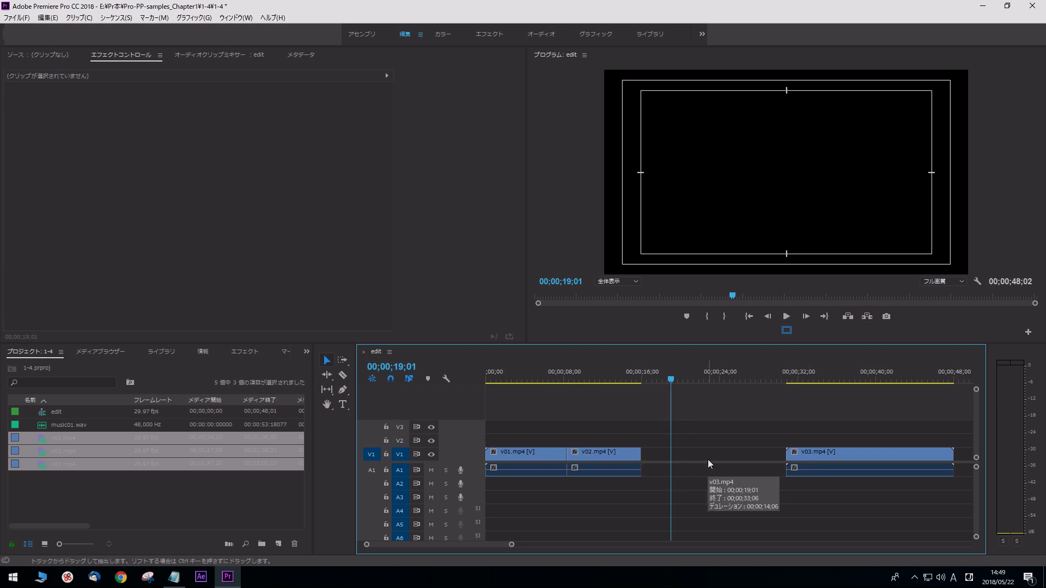
drag(809, 455, 666, 461)
drag(666, 383, 665, 387)
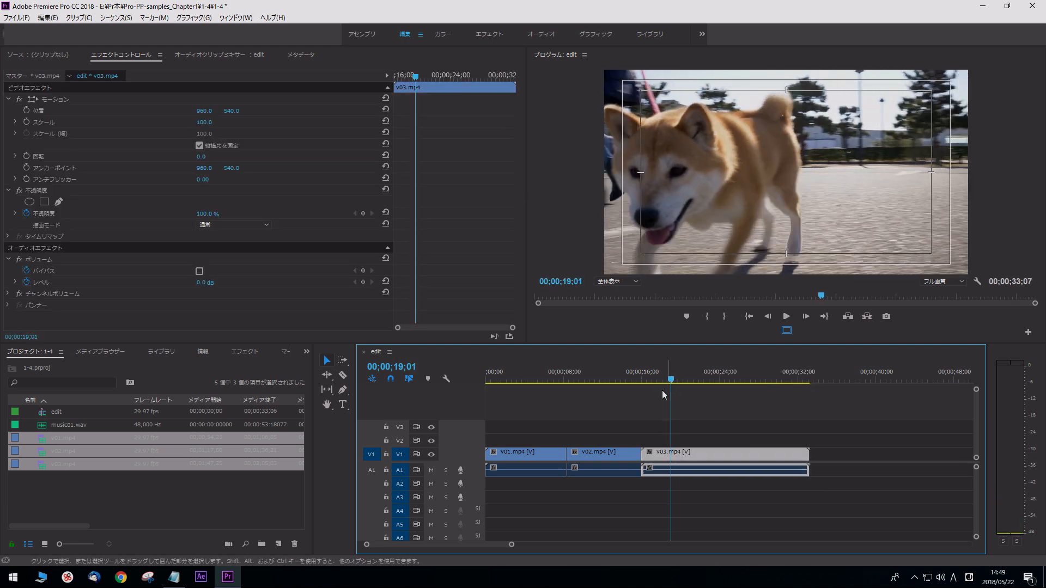
click(345, 376)
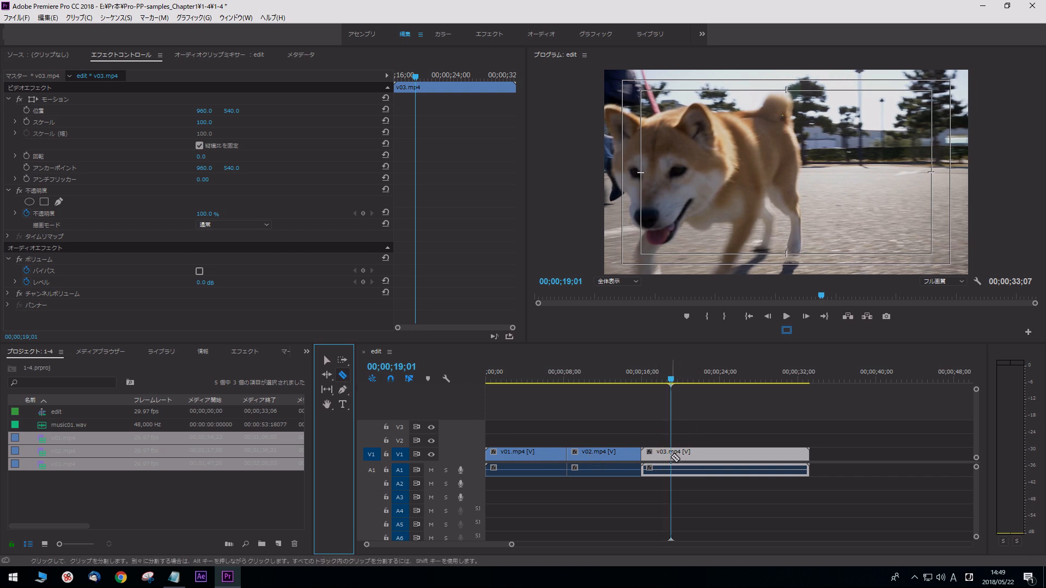
click(674, 458)
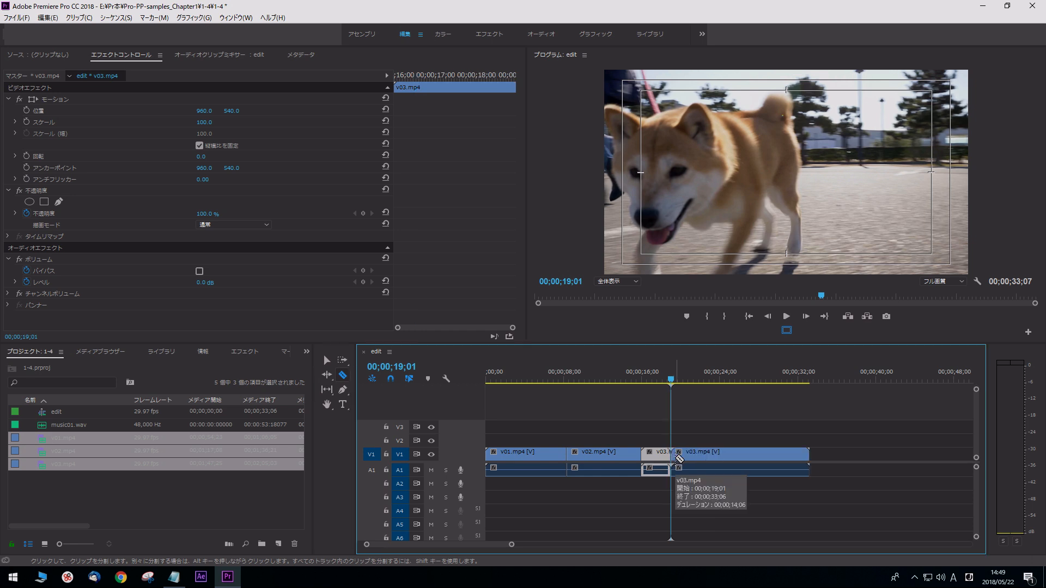
Delete the short first piece of v03.mp4 and move the remaining piece against the end of v02.mp4
click(327, 360)
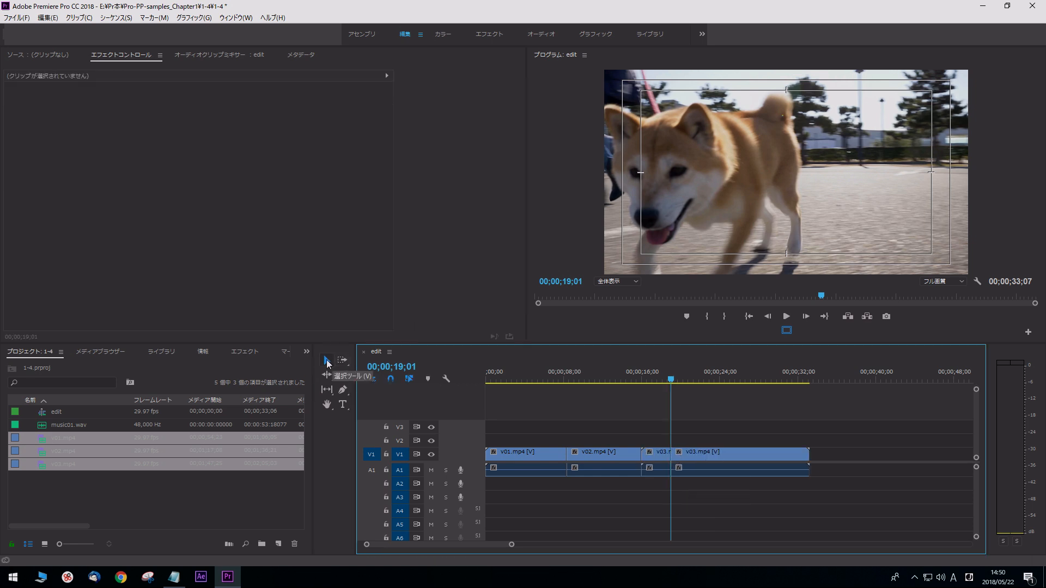
click(341, 375)
click(328, 361)
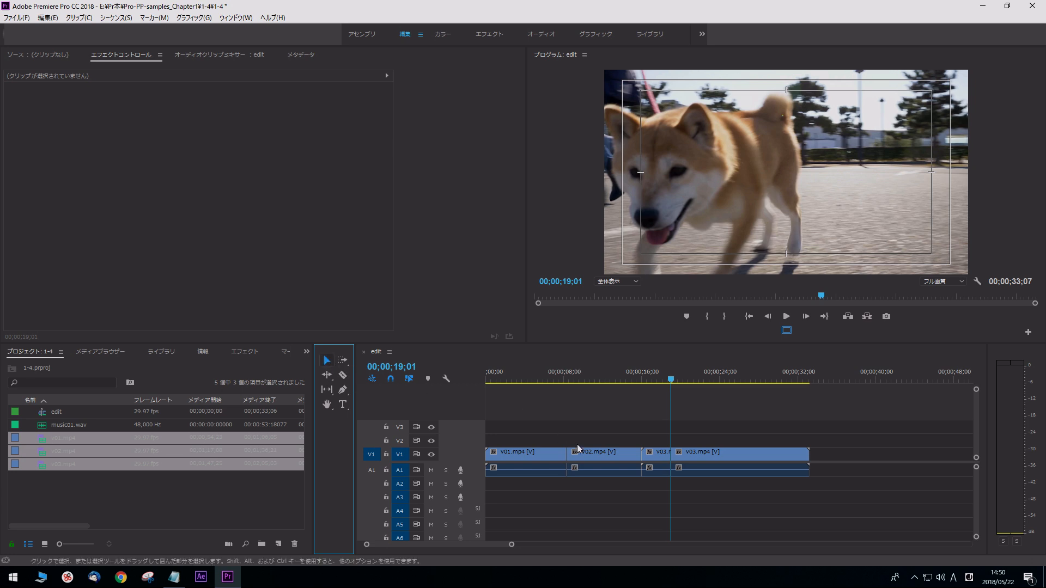
click(657, 458)
key(Delete)
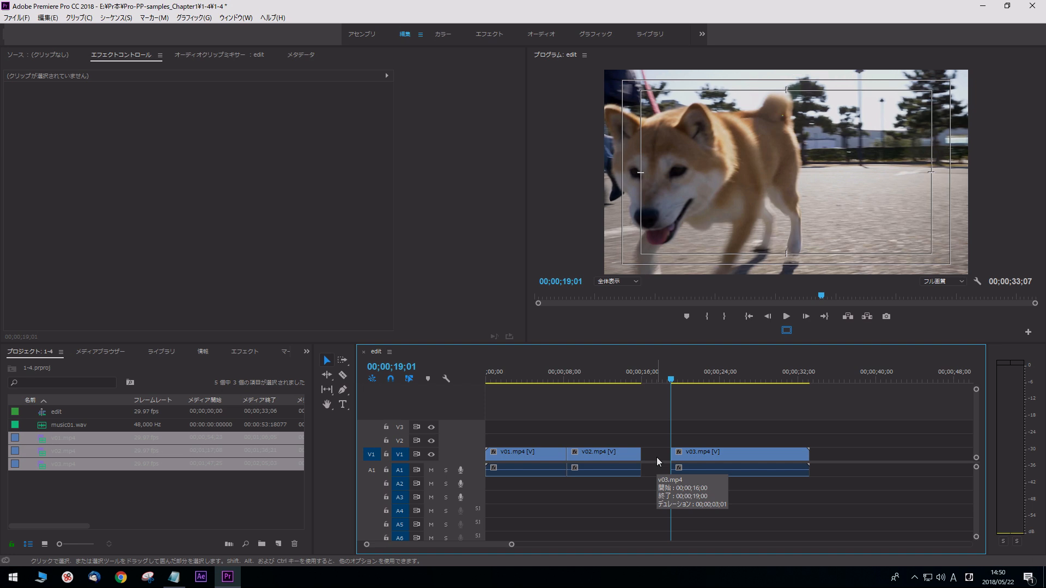
drag(725, 457, 695, 458)
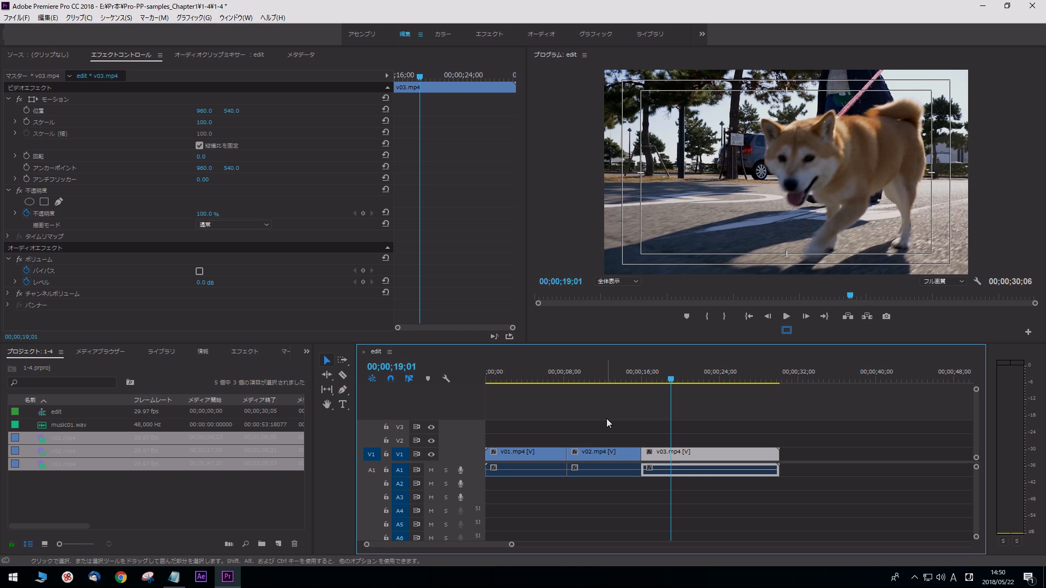
Add the title text "お散歩大好き!" over the picture, starting at 00;00;02;00
click(507, 379)
drag(508, 376, 506, 375)
click(342, 407)
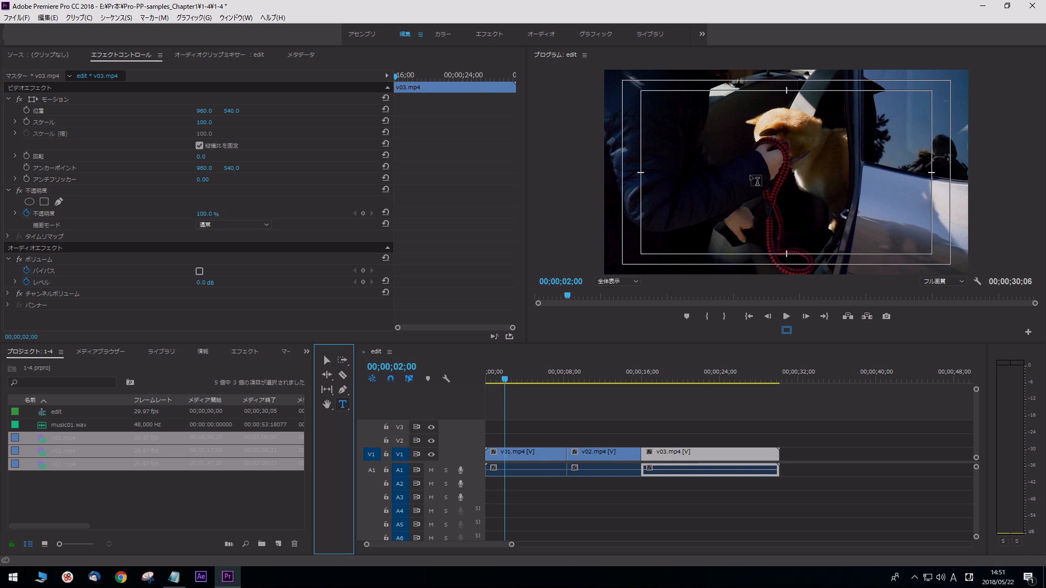
click(716, 169)
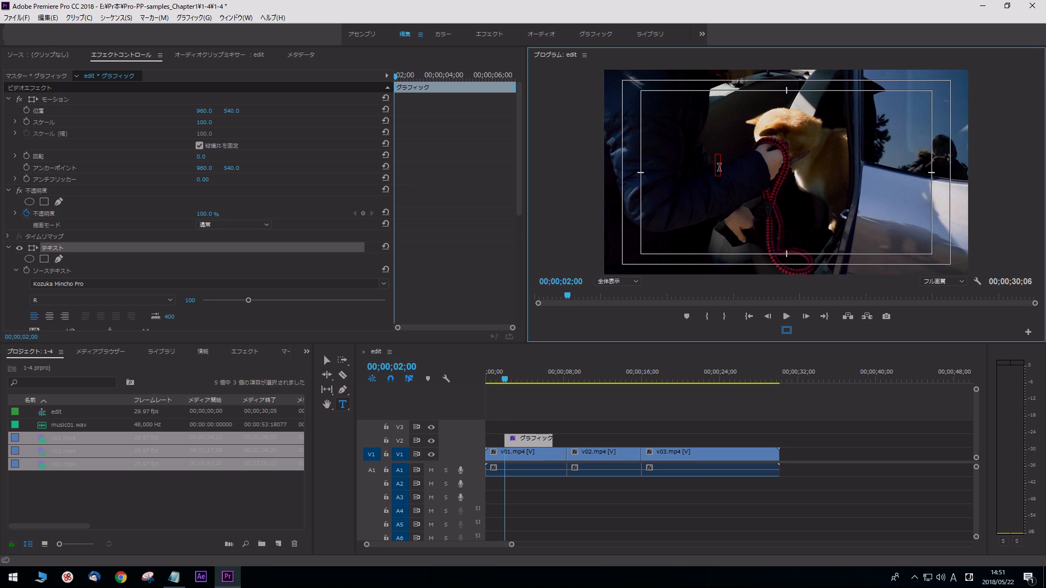
key(Zenkaku_Hankaku)
text(osannpoda)
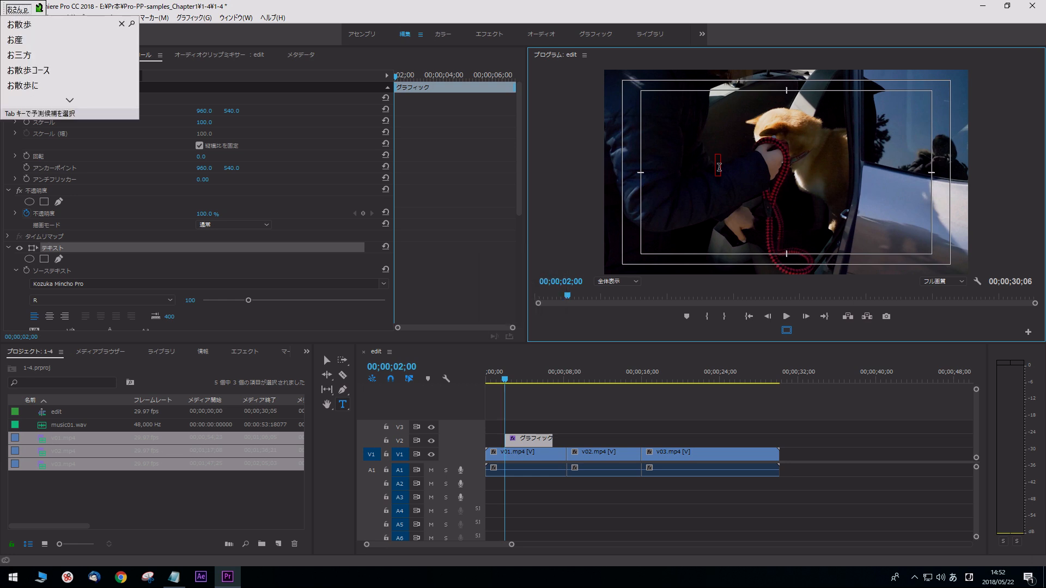
text(isuki!)
key(space)
key(Return)
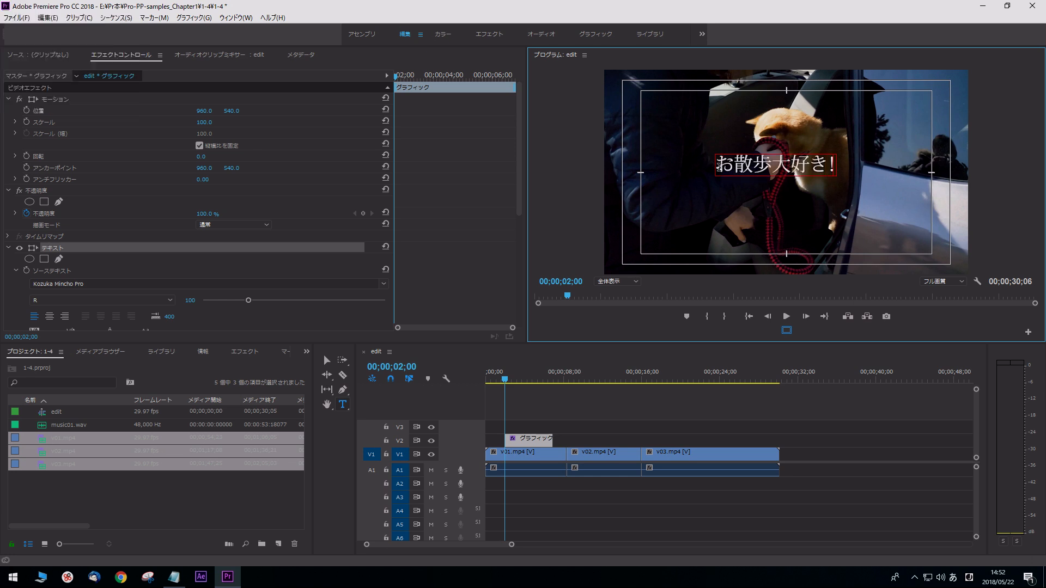
click(330, 358)
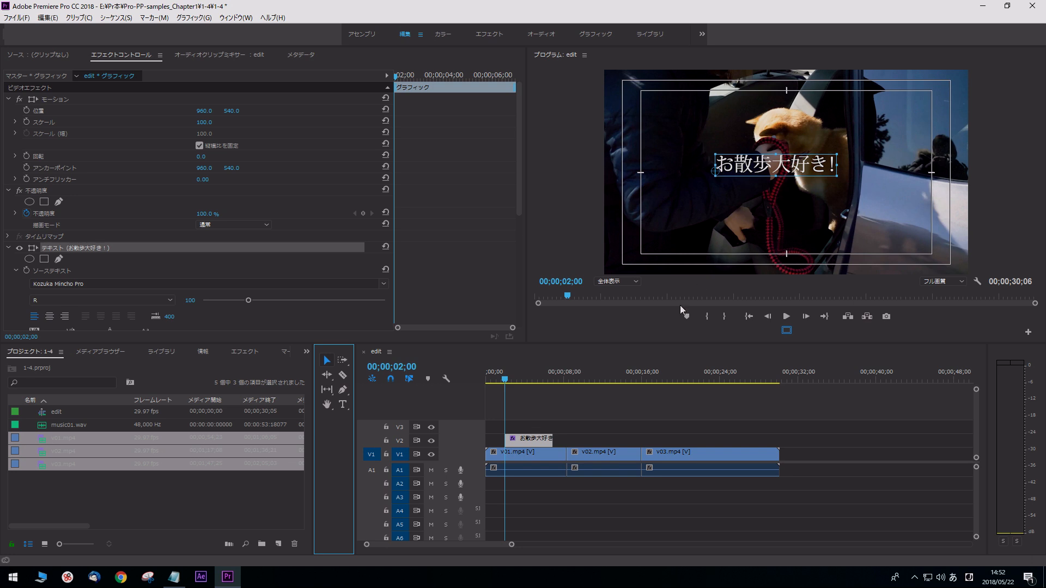
Set the font of the title text "お散歩大好き!" to TBCGothic Std
click(731, 162)
scroll(129, 213, down, 2)
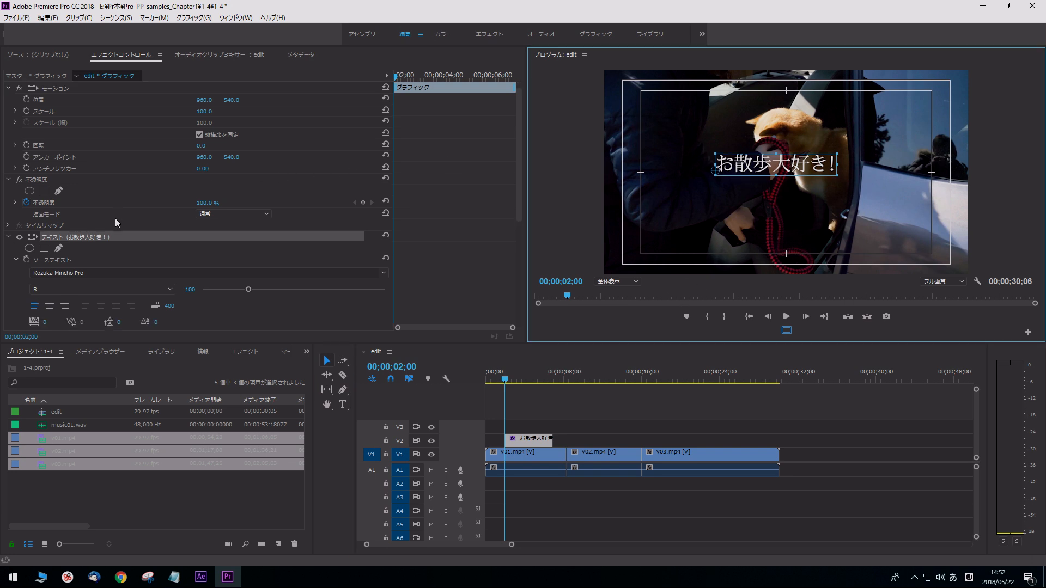
scroll(114, 212, down, 2)
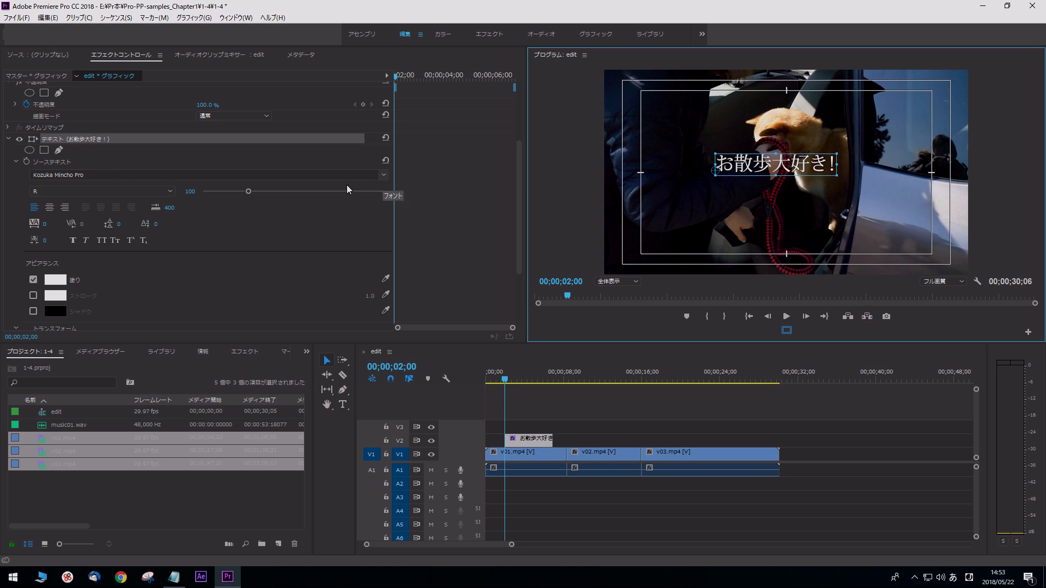
click(384, 175)
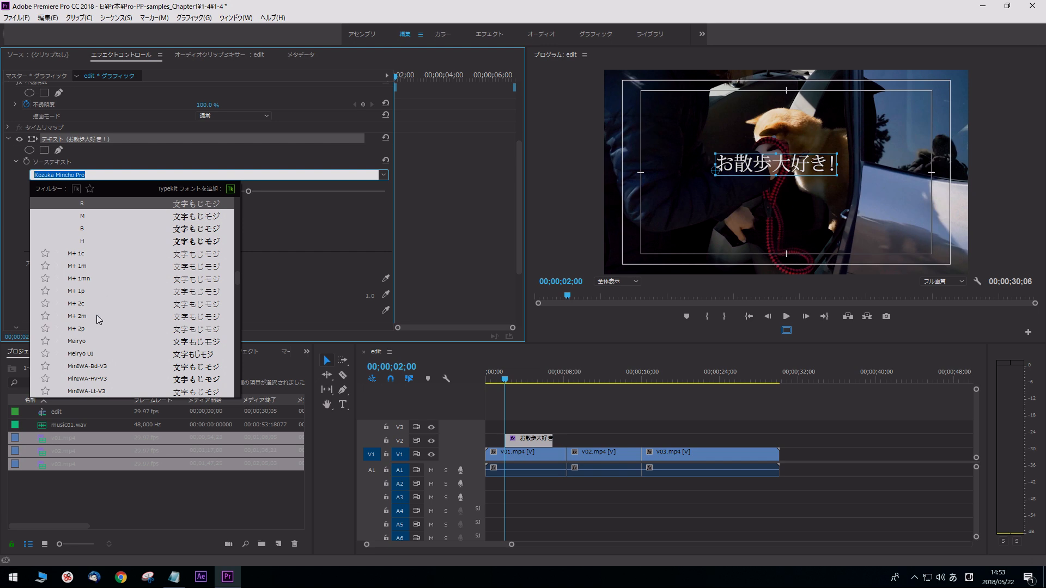
scroll(101, 318, down, 20)
scroll(100, 319, up, 10)
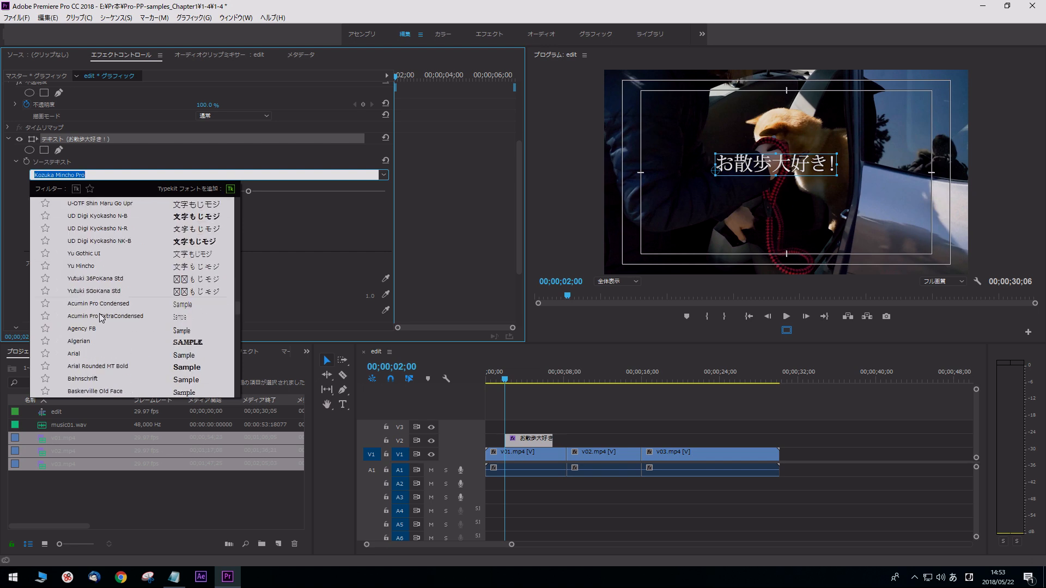
click(101, 242)
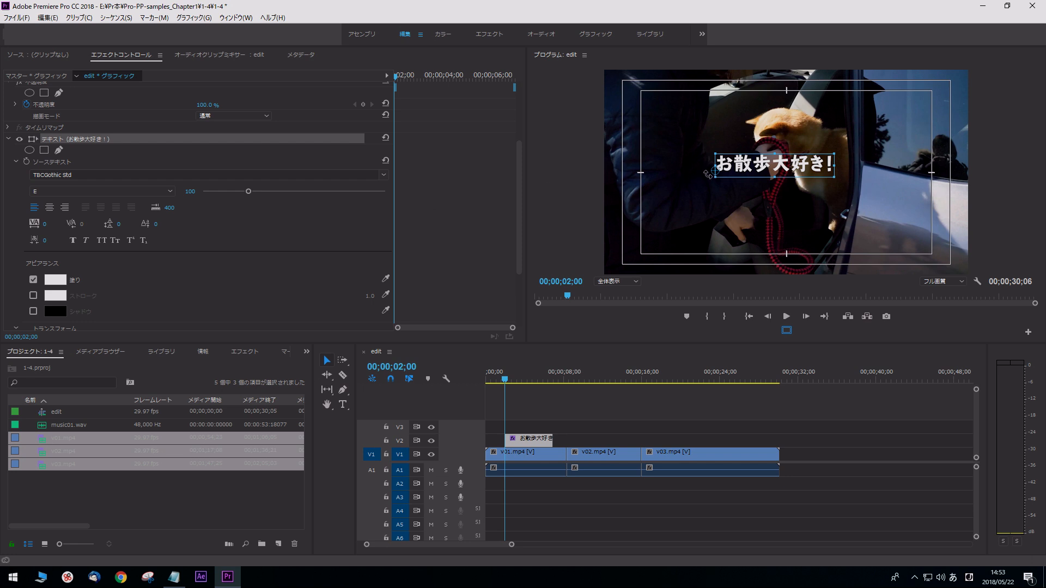
Place the title "お散歩大好き!" in the lower-right part of the picture and set its font size to 150
drag(731, 174, 805, 239)
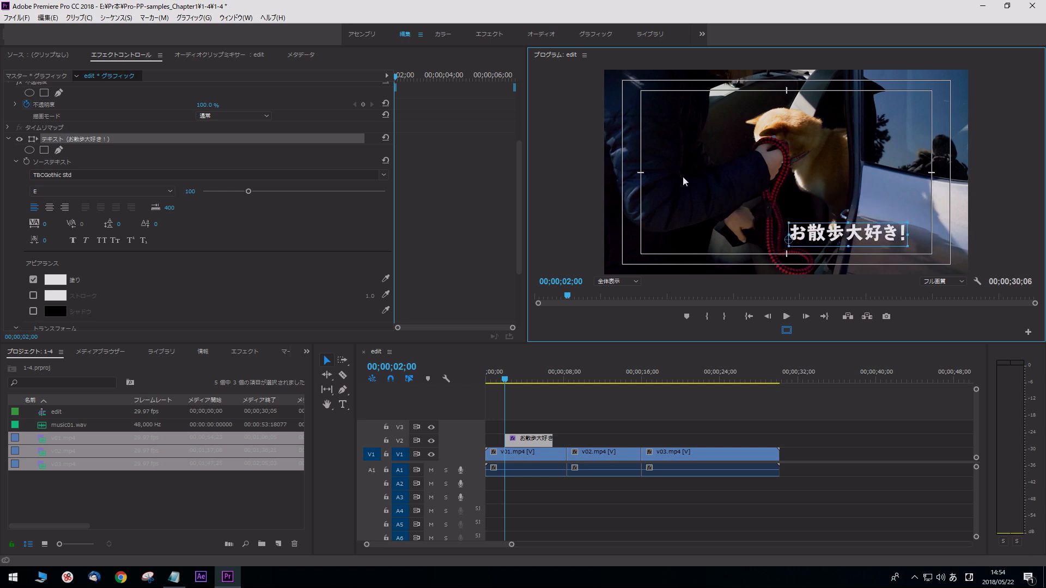
drag(249, 192, 264, 194)
click(190, 191)
text(150)
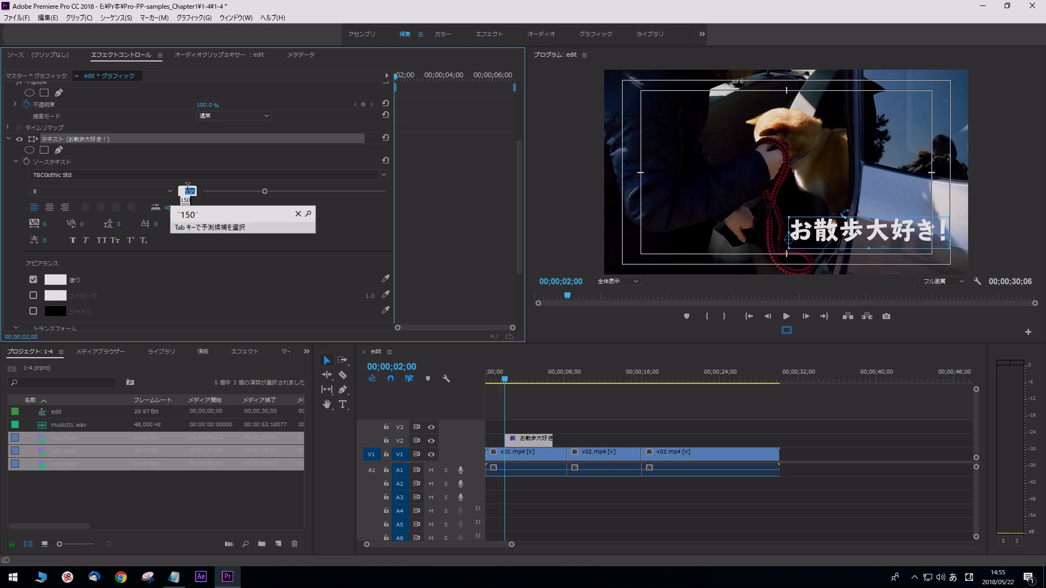
key(Return)
drag(856, 234, 839, 236)
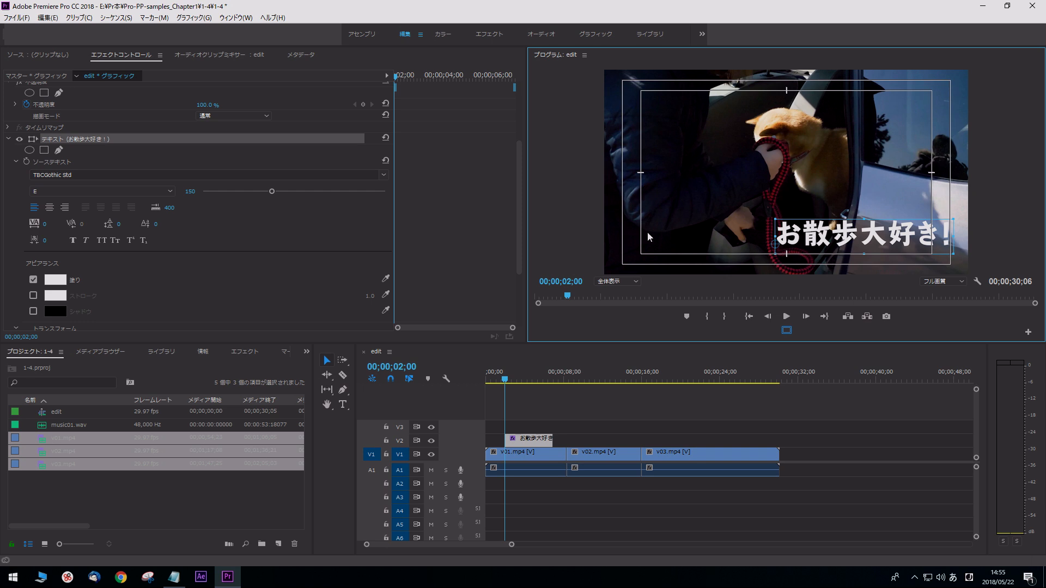
click(65, 281)
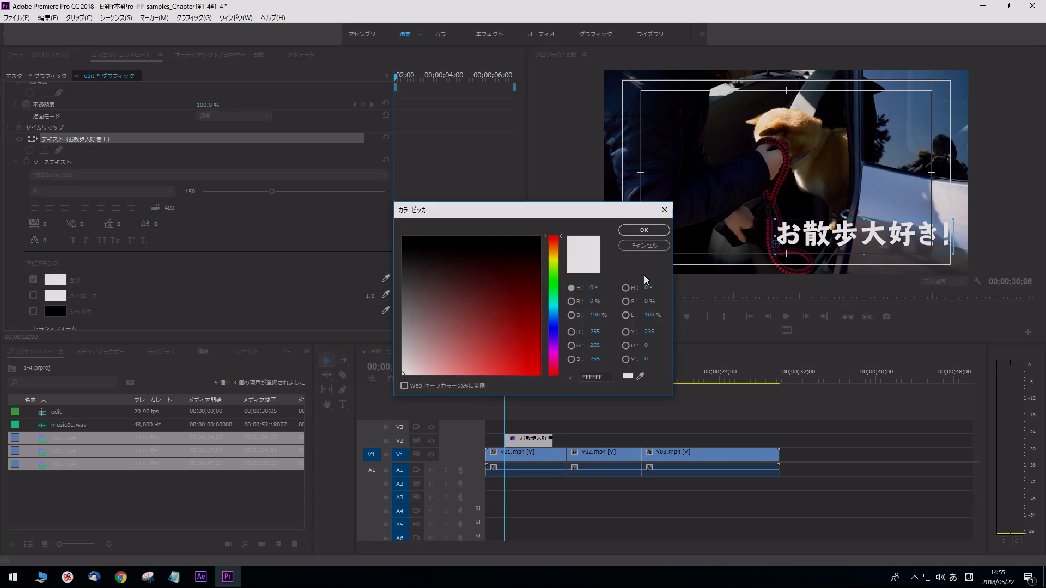
click(643, 245)
click(63, 281)
click(657, 229)
Turn on the title text's stroke with the colour ff8400 and a width of 10.0
scroll(207, 290, down, 1)
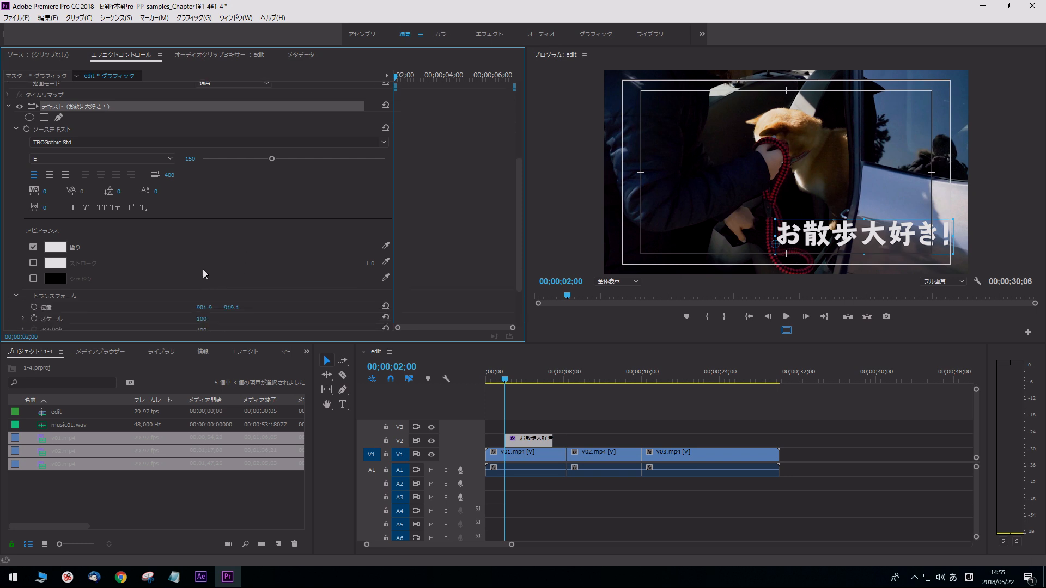
click(34, 263)
click(55, 263)
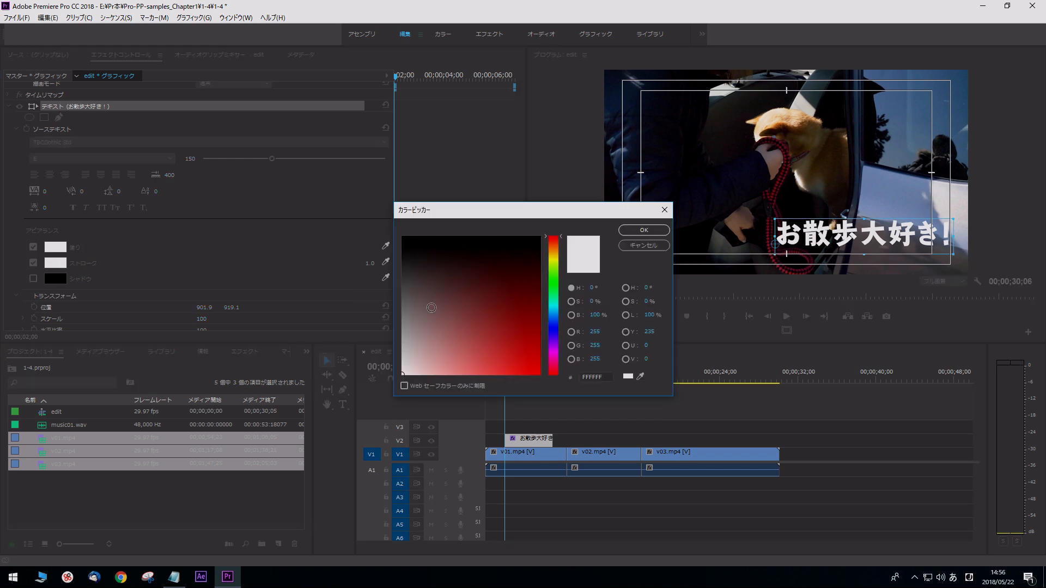
right_click(578, 378)
key(Zenkaku_Hankaku)
text(ff8400)
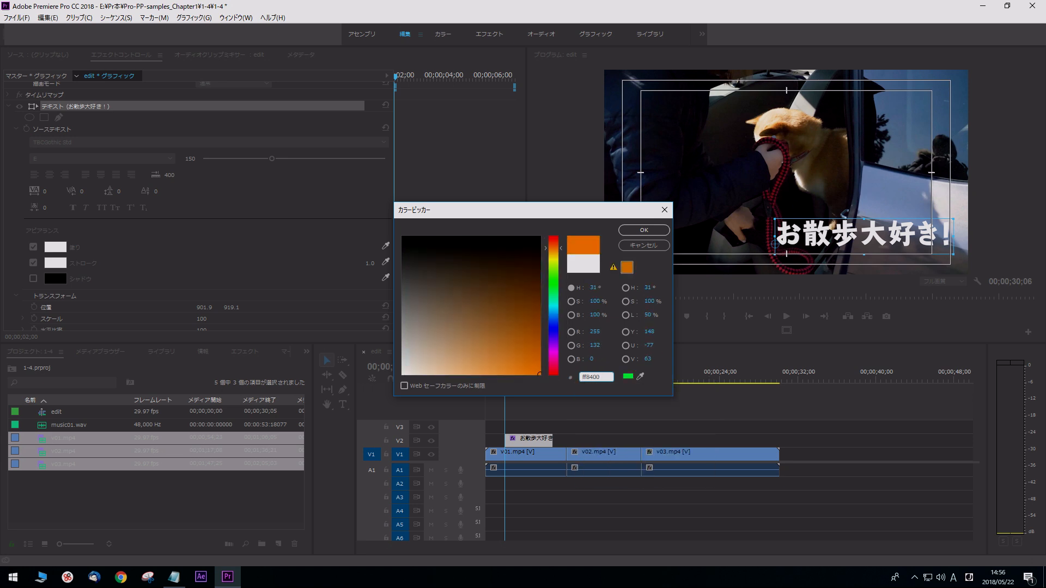
key(Return)
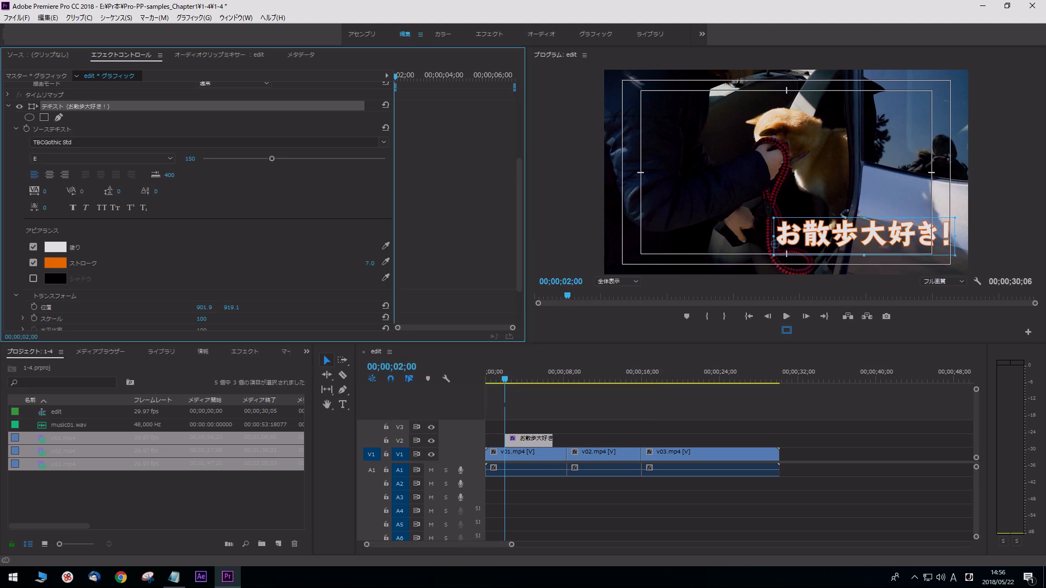
mouse_move(370, 263)
mouse_down()
mouse_move(393, 263)
mouse_move(355, 271)
mouse_up()
click(360, 262)
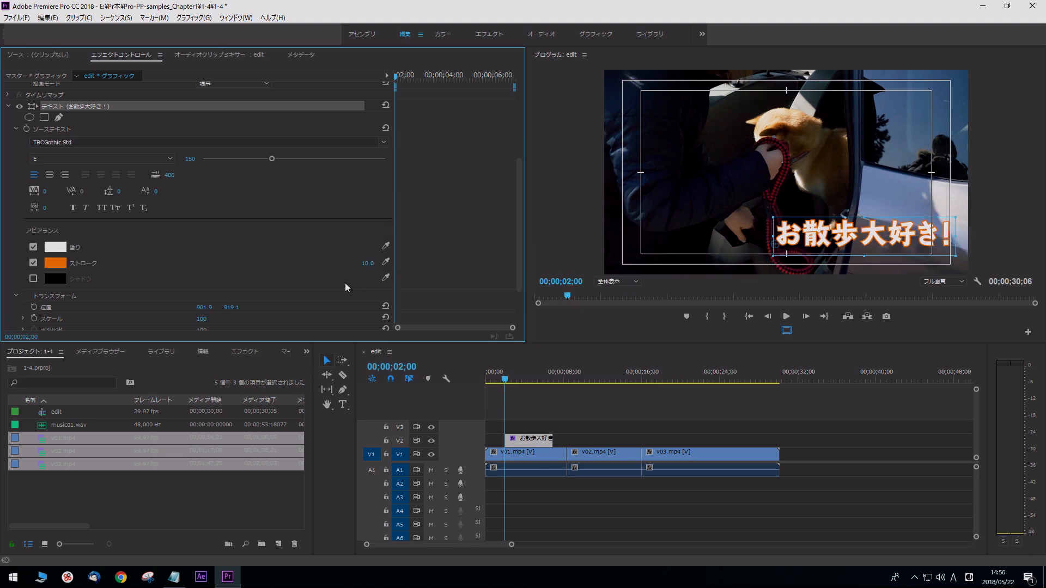
Turn on the title text's shadow, choose its colour and set its opacity to 10%
click(33, 279)
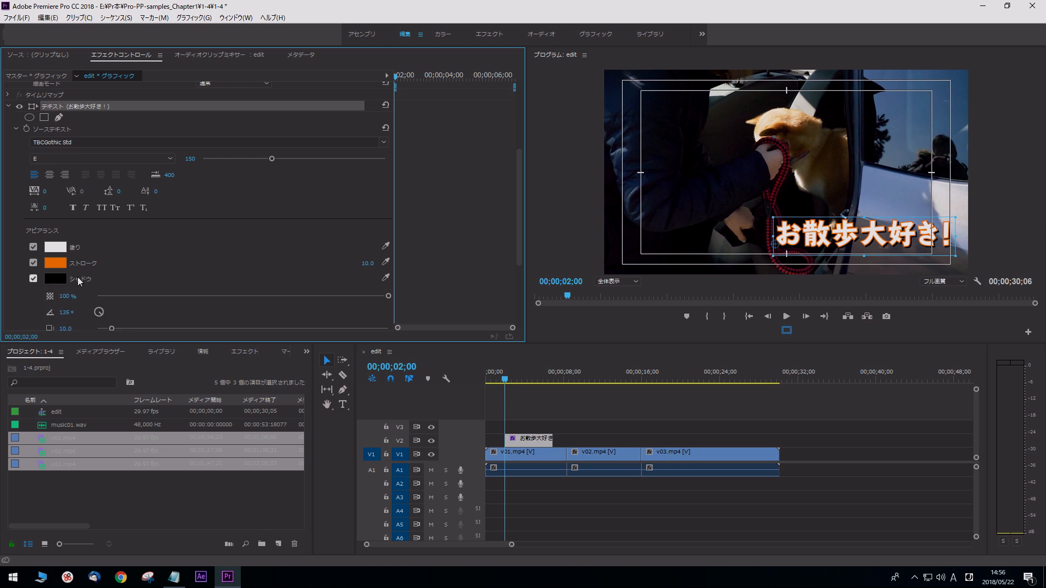
scroll(79, 280, down, 2)
click(55, 235)
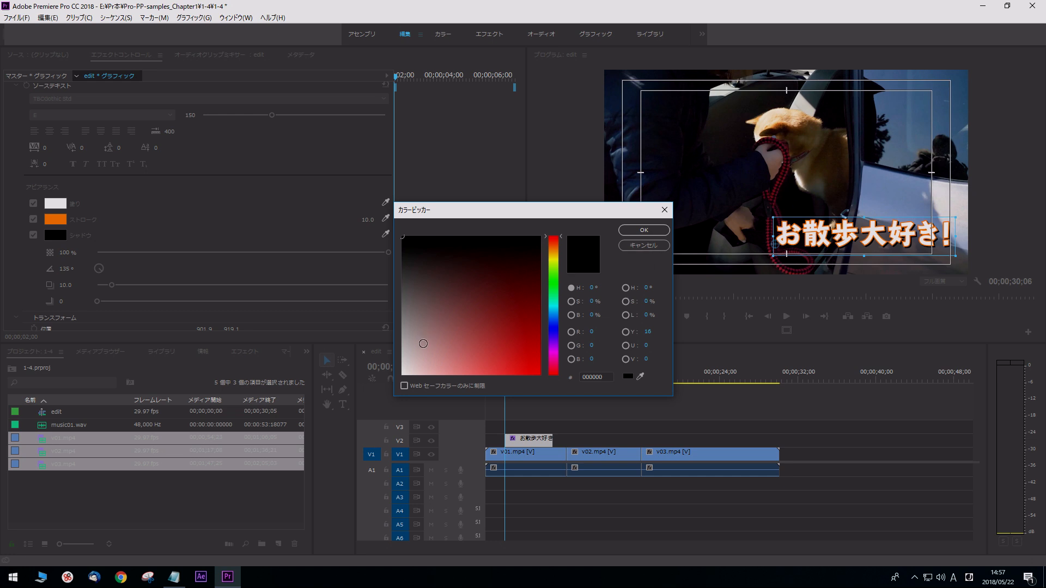
drag(424, 344, 402, 378)
click(655, 232)
drag(388, 252, 161, 254)
click(69, 253)
text(10)
key(Return)
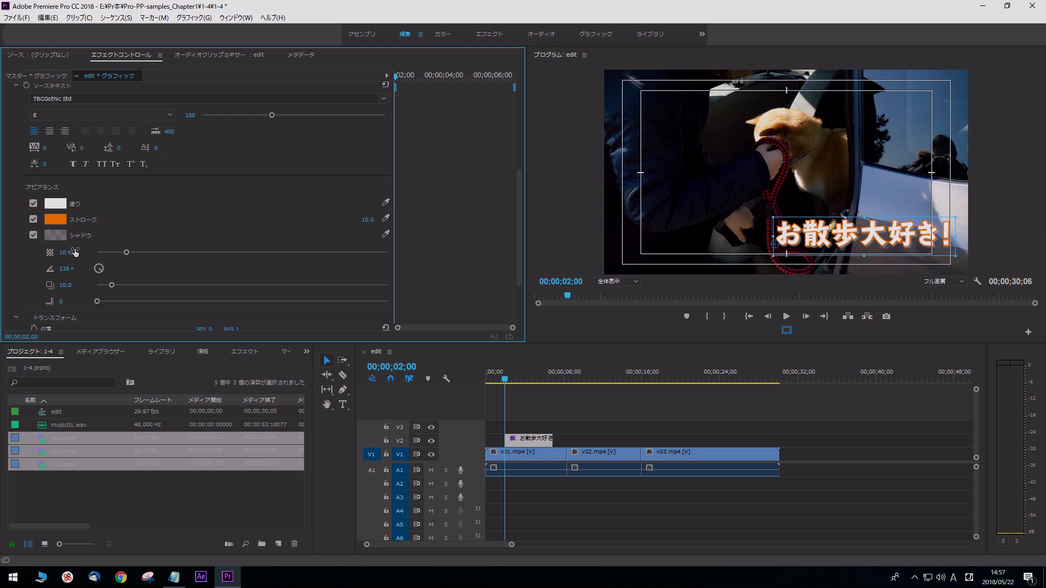
Set the title shadow's distance to 5.8 and its blur to 15
drag(112, 285, 157, 291)
click(66, 284)
text(5.8)
key(Return)
drag(63, 304, 75, 300)
Apply the default transition to the start of the title clip on V2 and preview the fade-in
drag(513, 545, 473, 543)
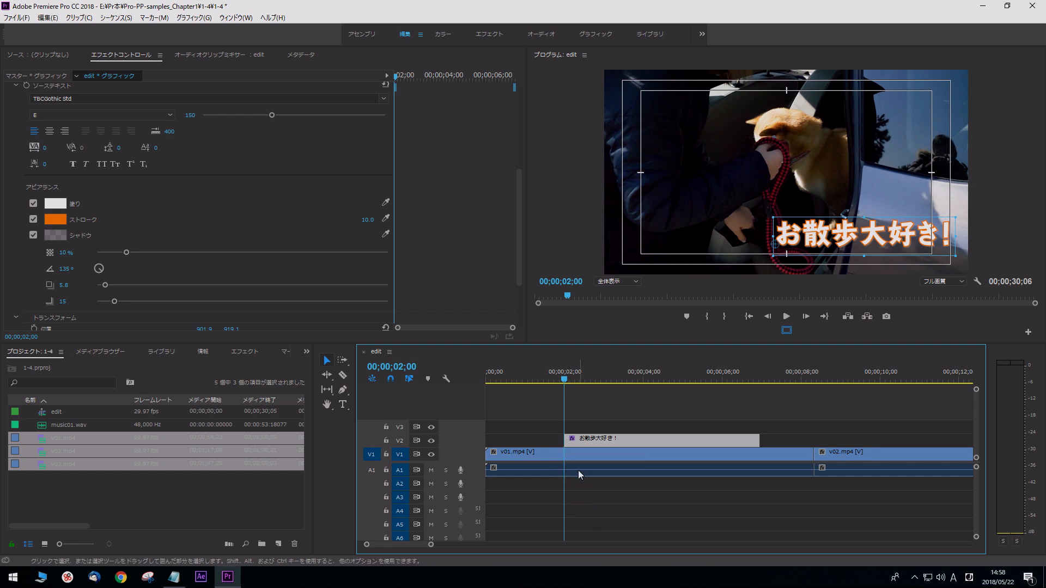
right_click(566, 439)
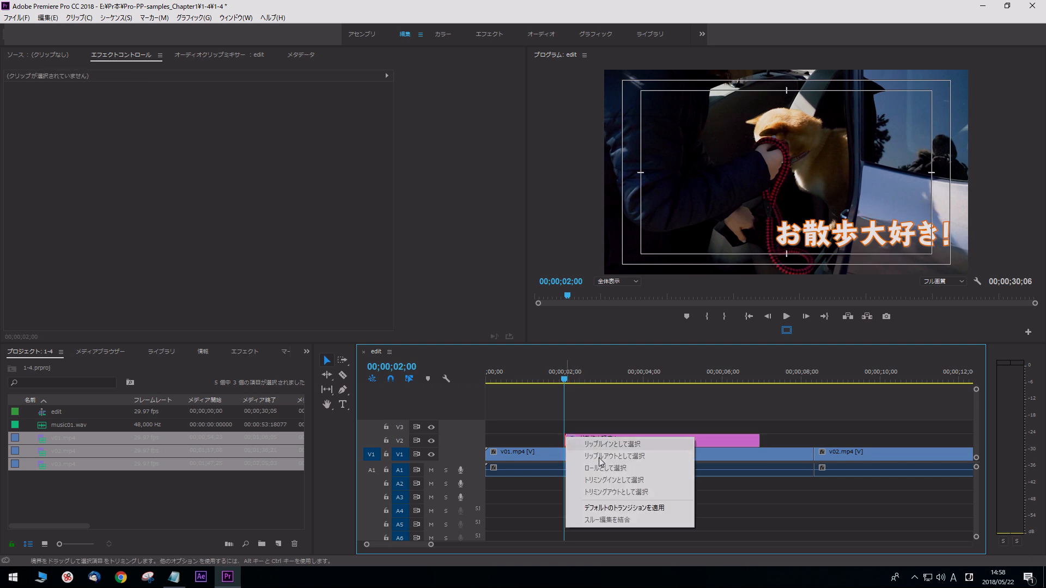
click(619, 507)
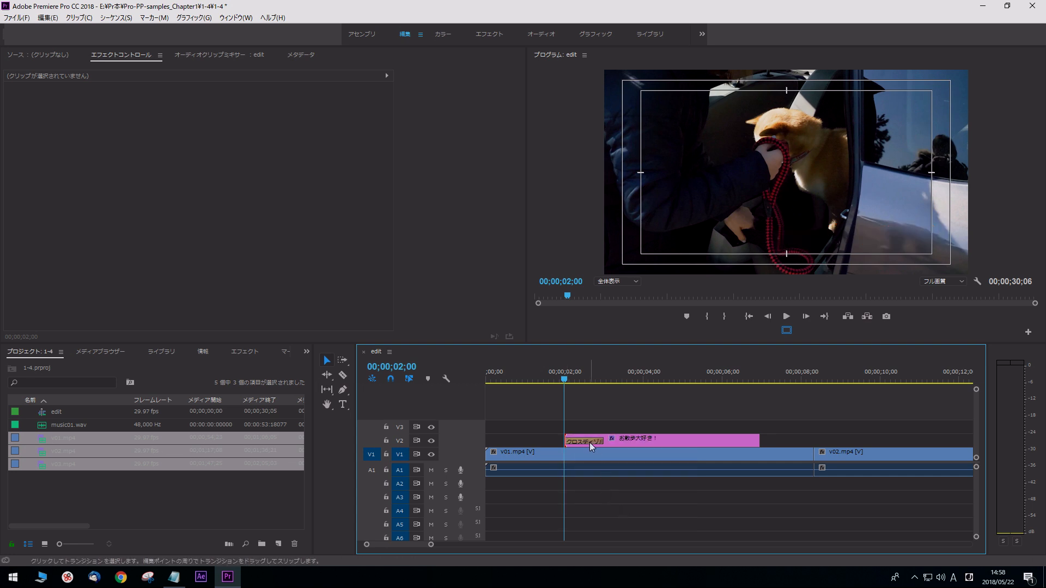
click(566, 378)
drag(570, 380, 665, 400)
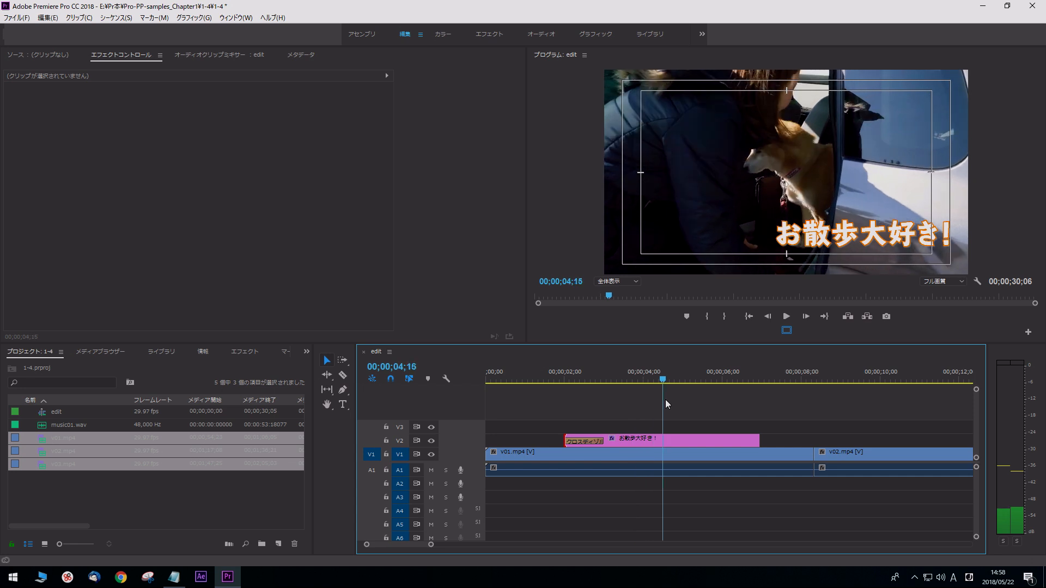
click(561, 378)
key(space)
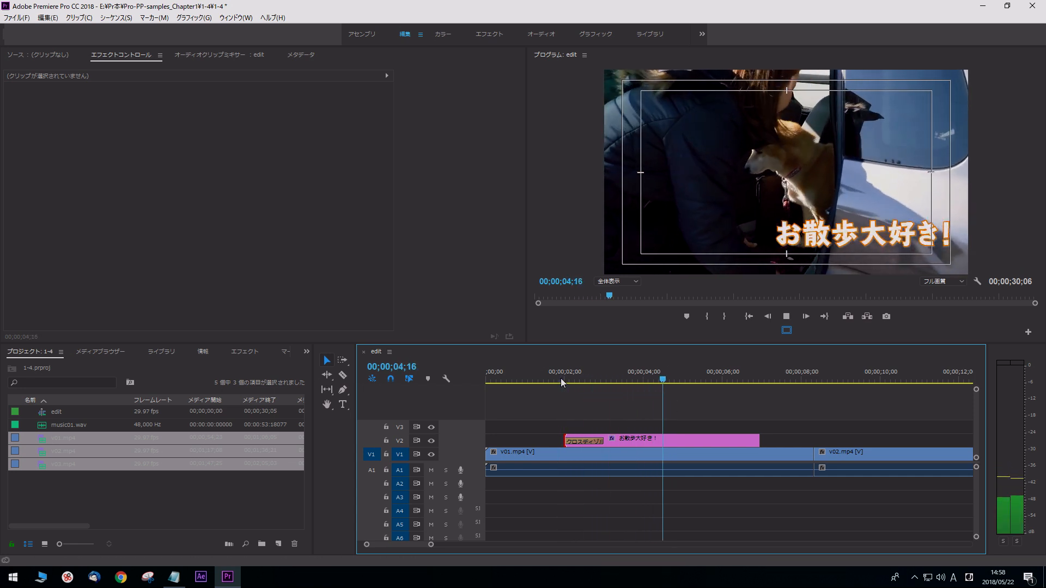
click(560, 378)
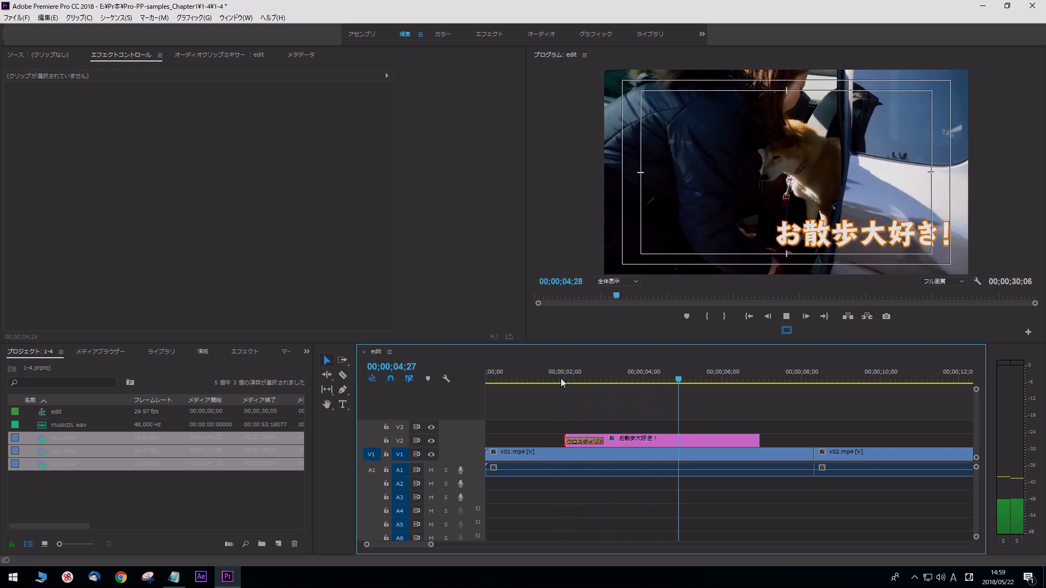
key(space)
Apply the default transition to the end of the title clip and play the sequence through the title
click(736, 440)
right_click(759, 443)
click(791, 514)
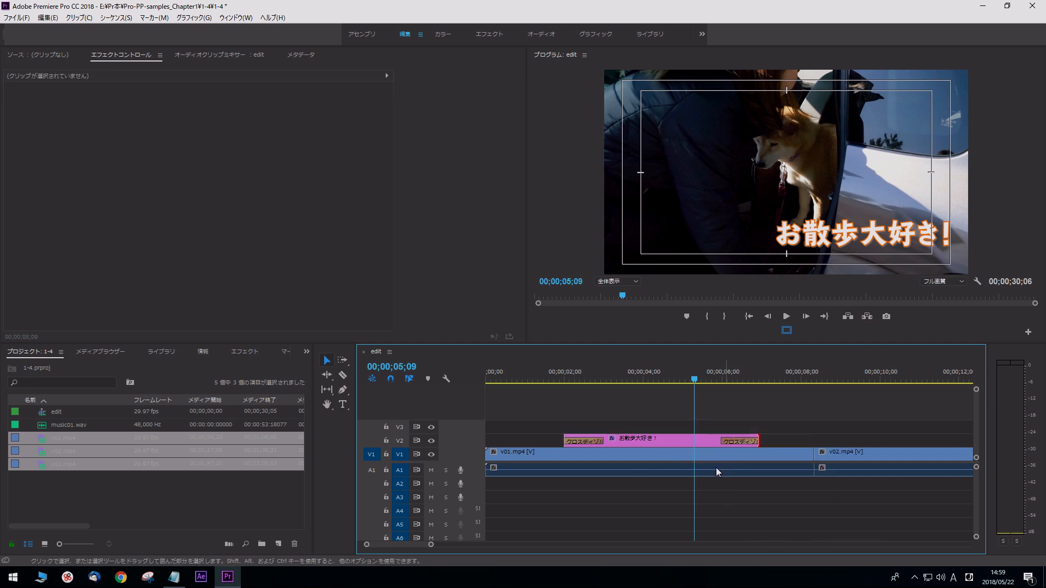
click(561, 373)
key(space)
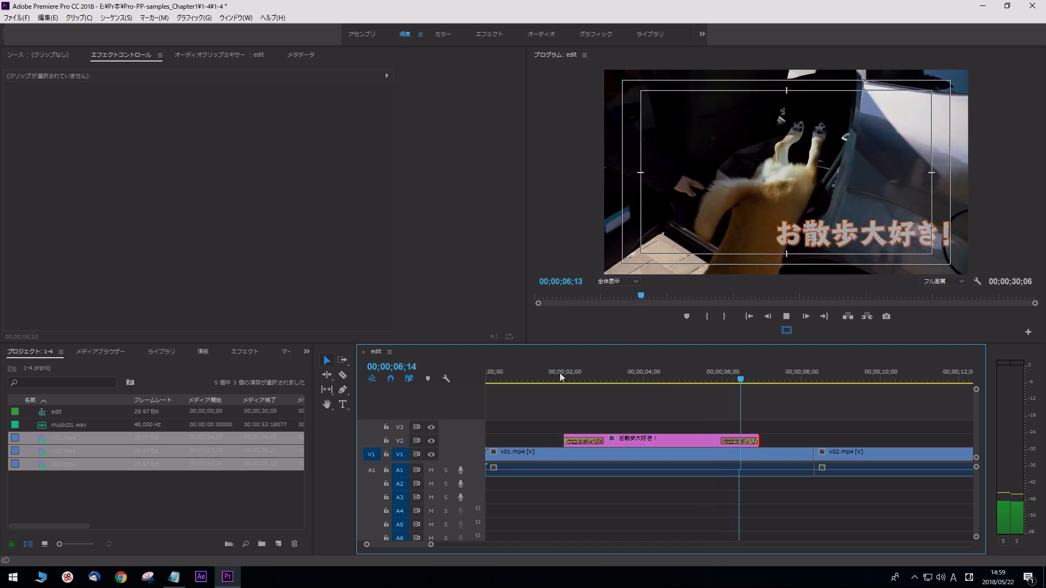
key(space)
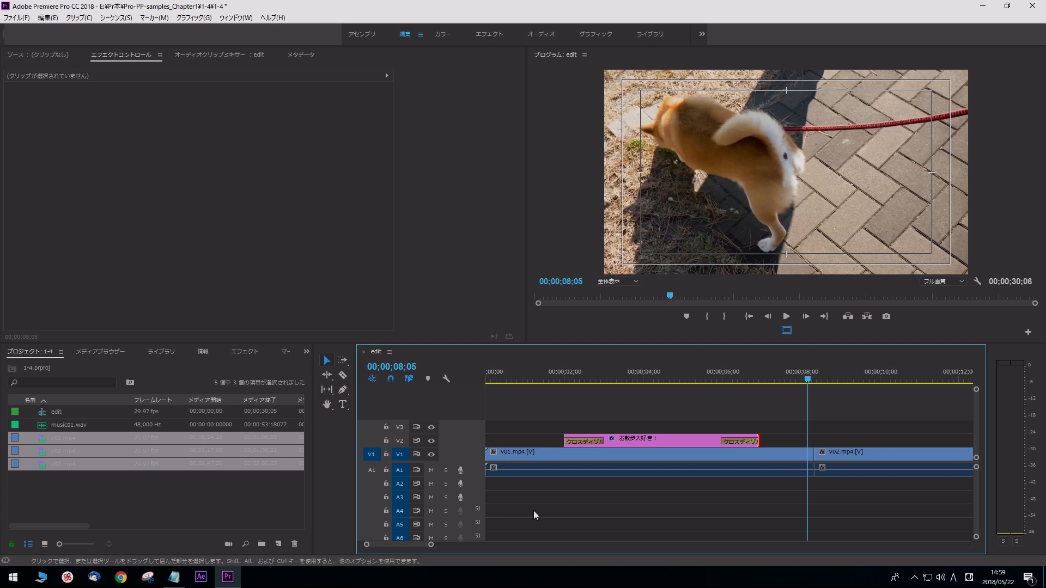
Lower the audio levels of v01.mp4 and v02.mp4 to the minimum
click(63, 424)
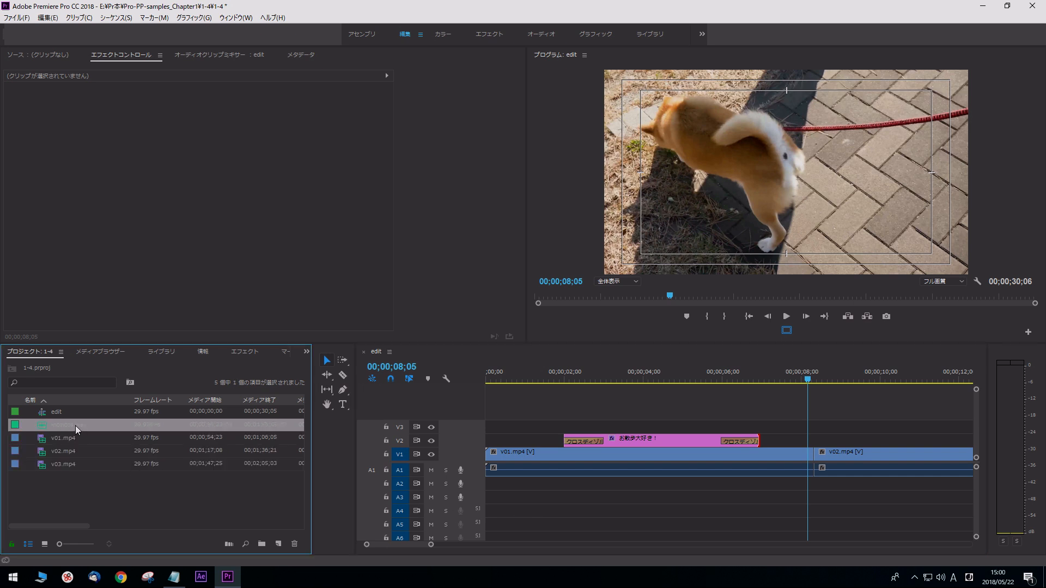
drag(76, 426, 93, 435)
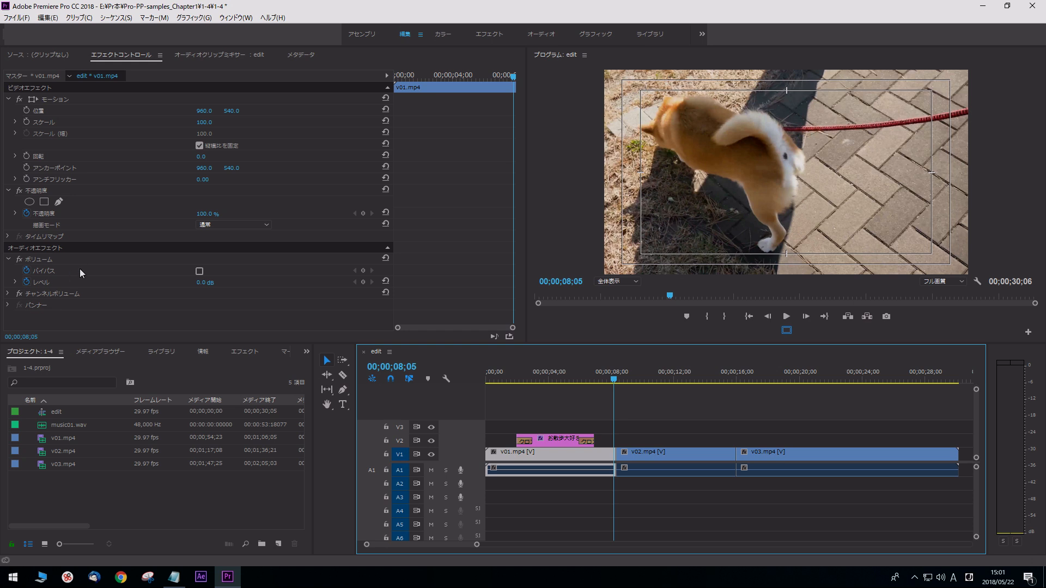
click(15, 282)
drag(309, 308, 6, 308)
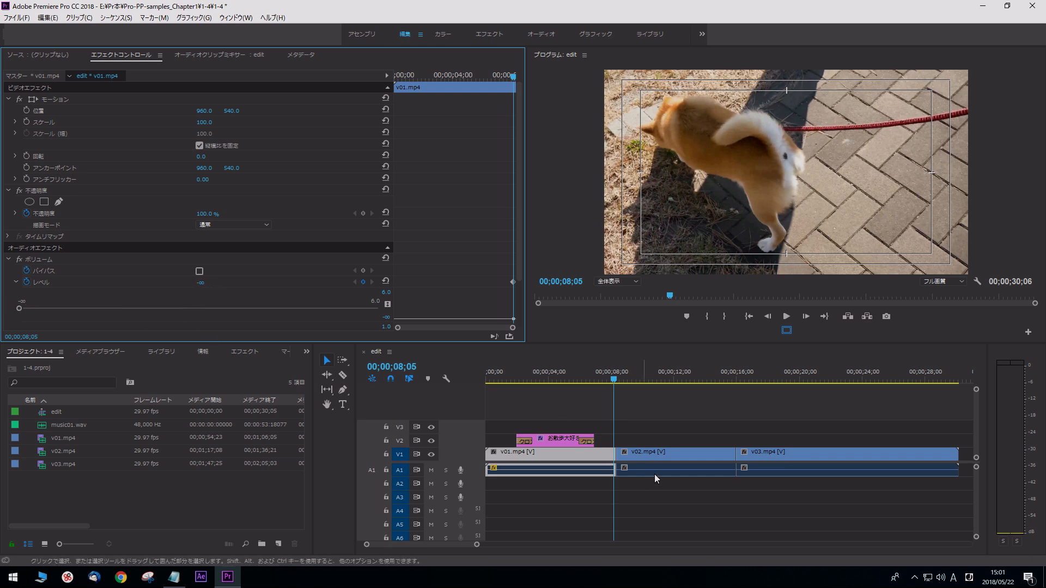
click(655, 459)
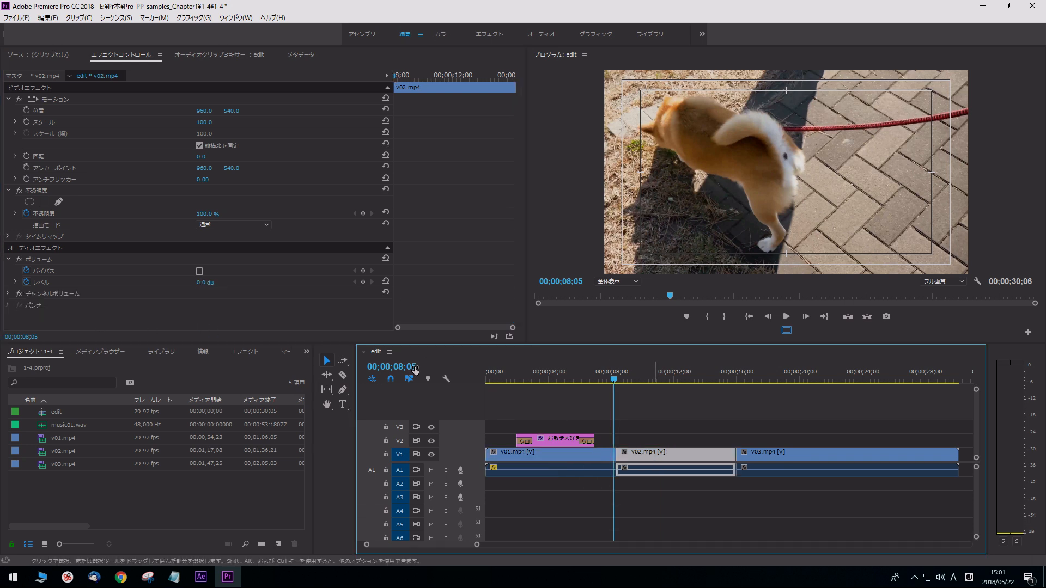
click(16, 283)
drag(314, 309, 20, 308)
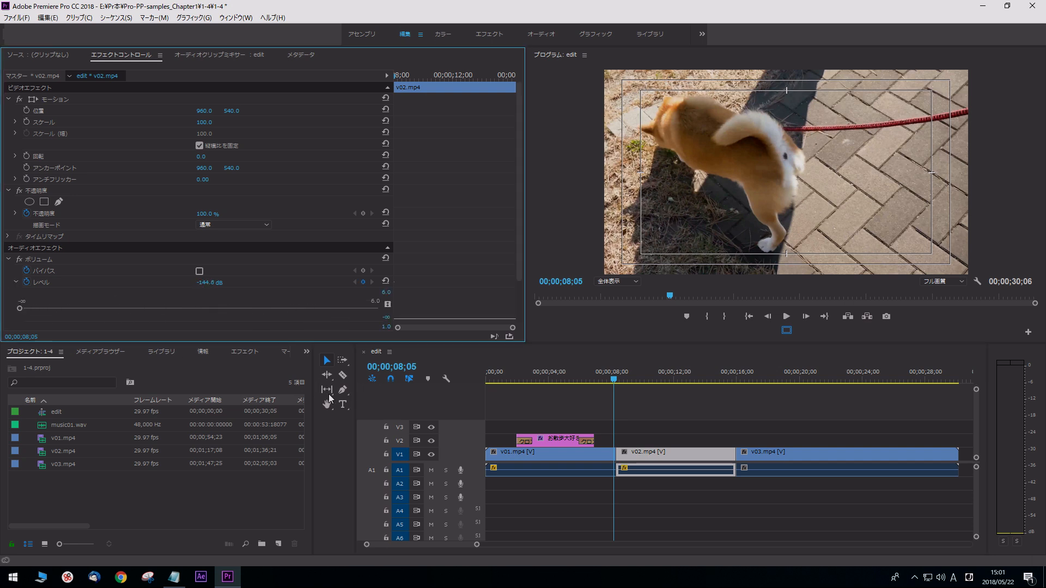
Lower the audio level of v03.mp4 to -∞ and play the sequence from its beginning
click(781, 453)
click(15, 282)
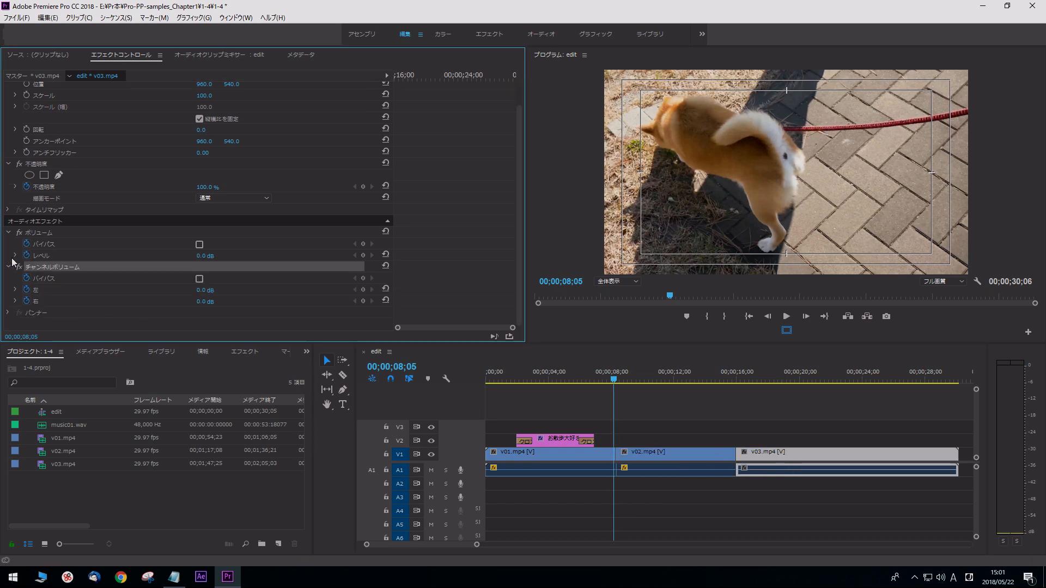
drag(309, 288, 109, 285)
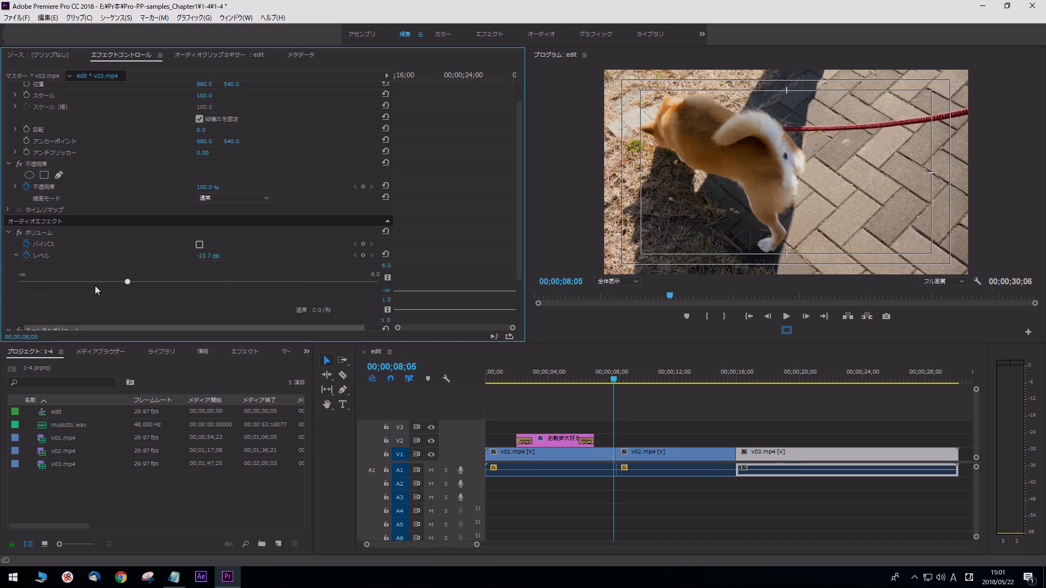
click(485, 375)
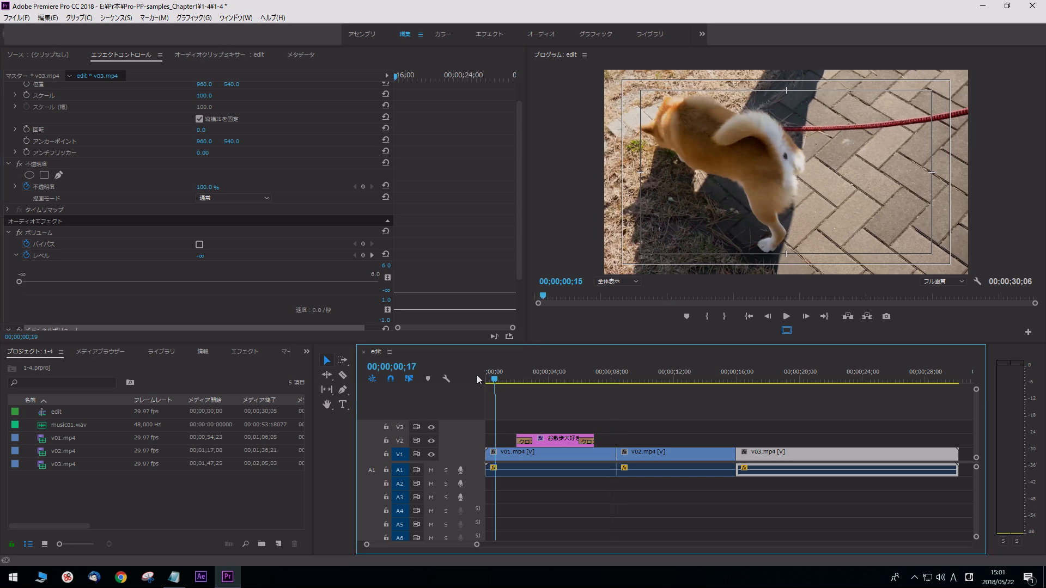
key(space)
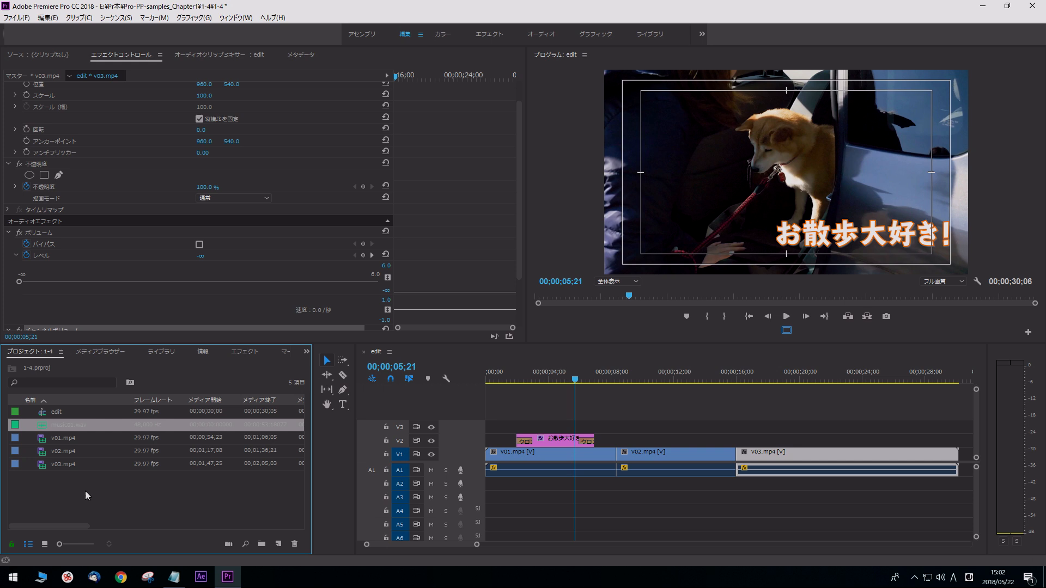
Place music01.wav on audio track A2 at the beginning of the sequence
click(84, 492)
drag(65, 429, 106, 437)
drag(357, 500, 489, 493)
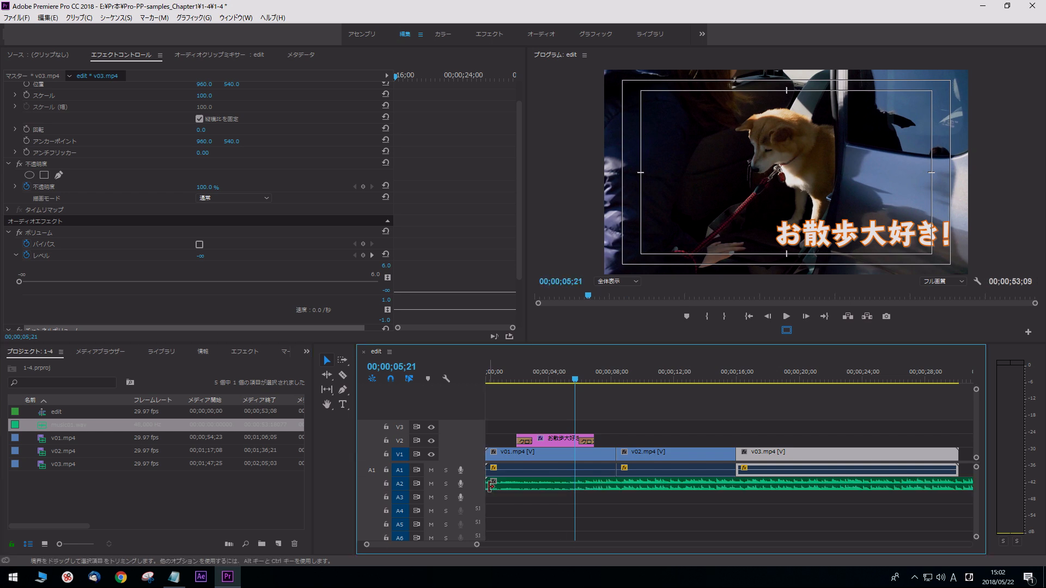
Trim the end of music01.wav to match the end of v03.mp4
drag(478, 546, 557, 545)
click(715, 482)
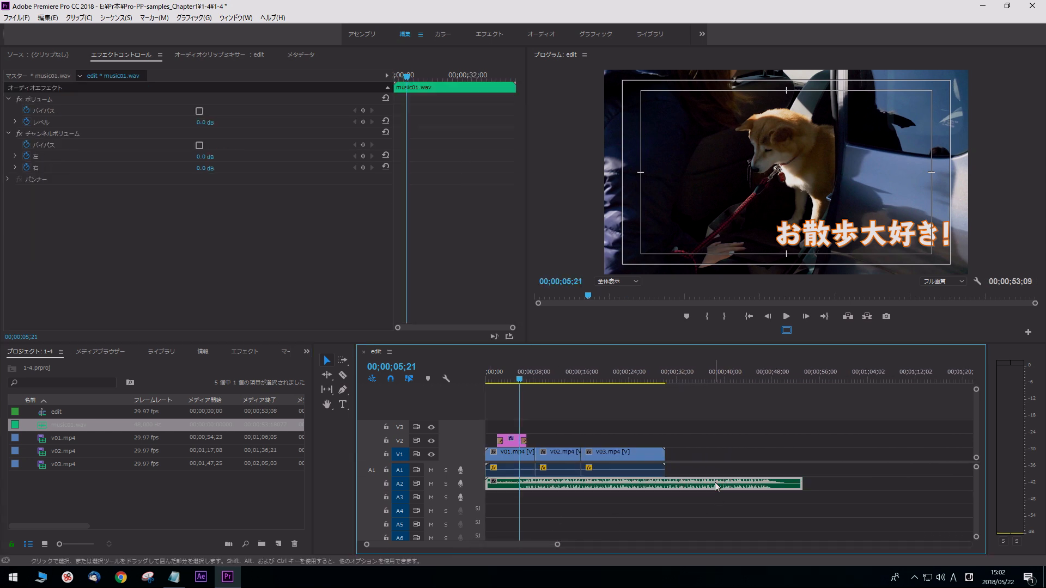
drag(801, 484, 665, 485)
mouse_move(560, 543)
mouse_down()
mouse_move(512, 544)
mouse_move(522, 545)
mouse_up()
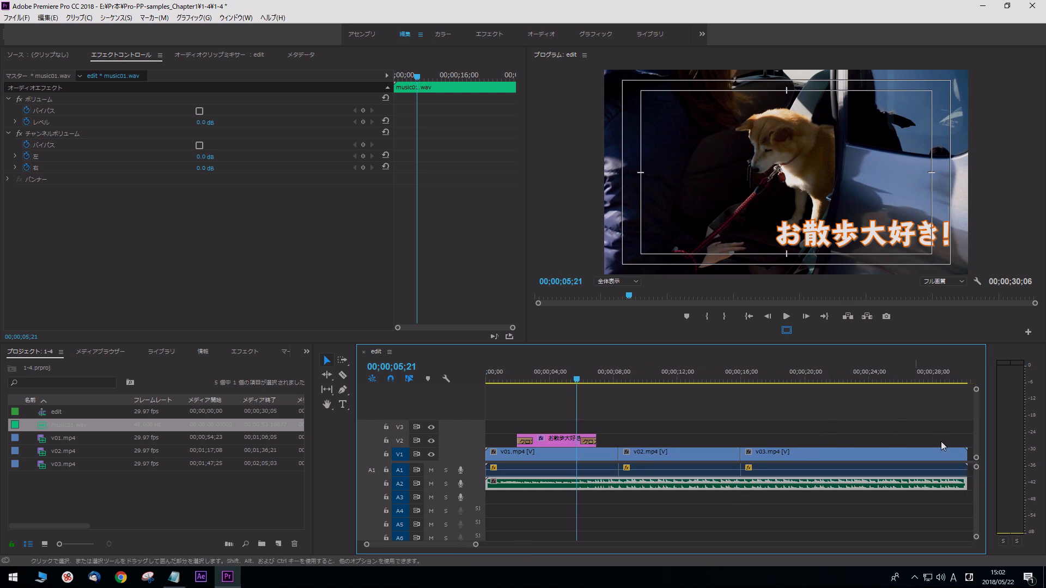
Apply the default audio transition to the end of music01.wav
key(End)
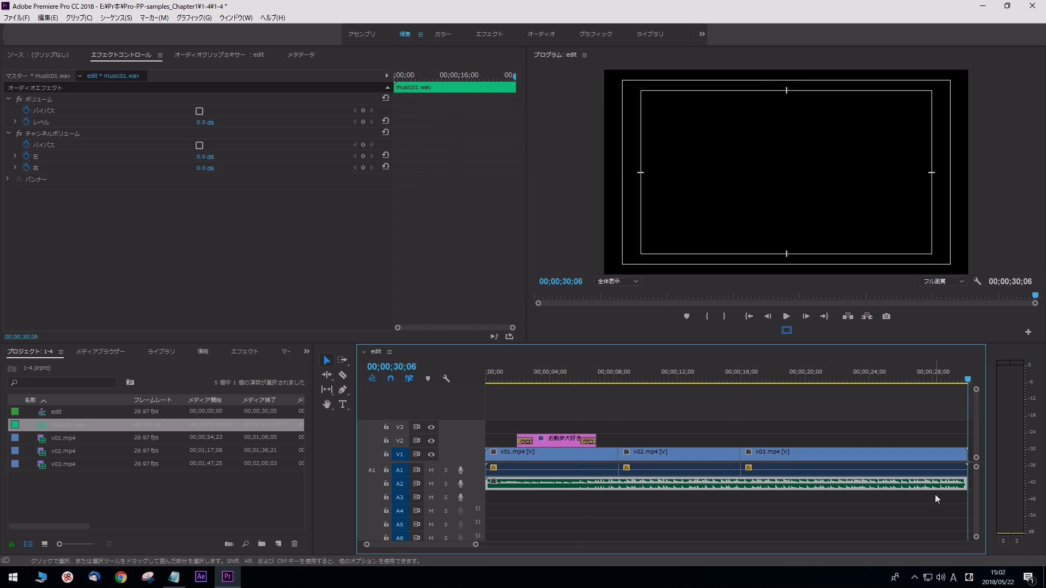
right_click(961, 483)
click(959, 464)
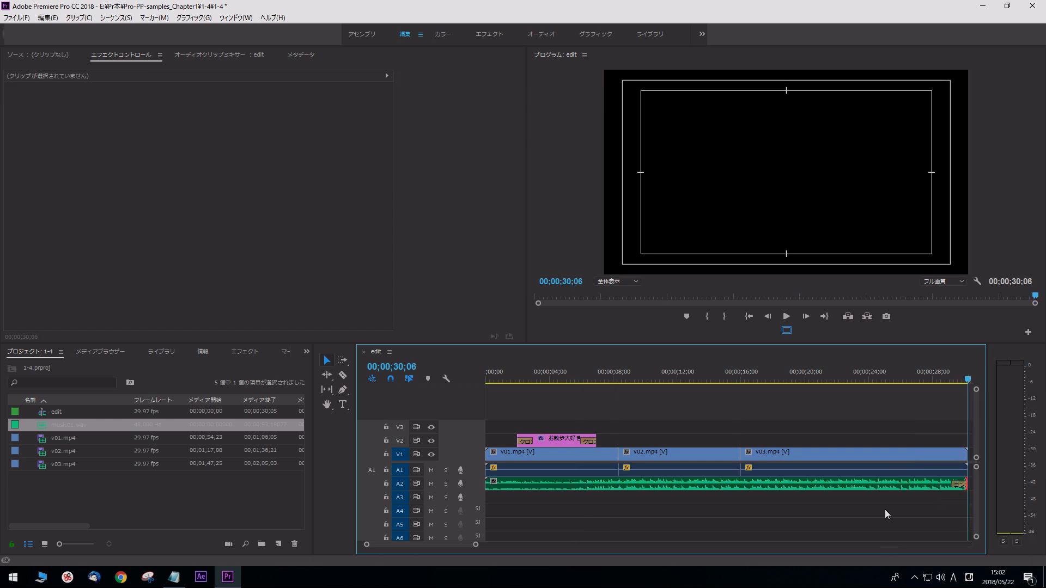
Play the last seconds of the sequence to check the music's ending, and return the playhead to the beginning
click(909, 378)
key(space)
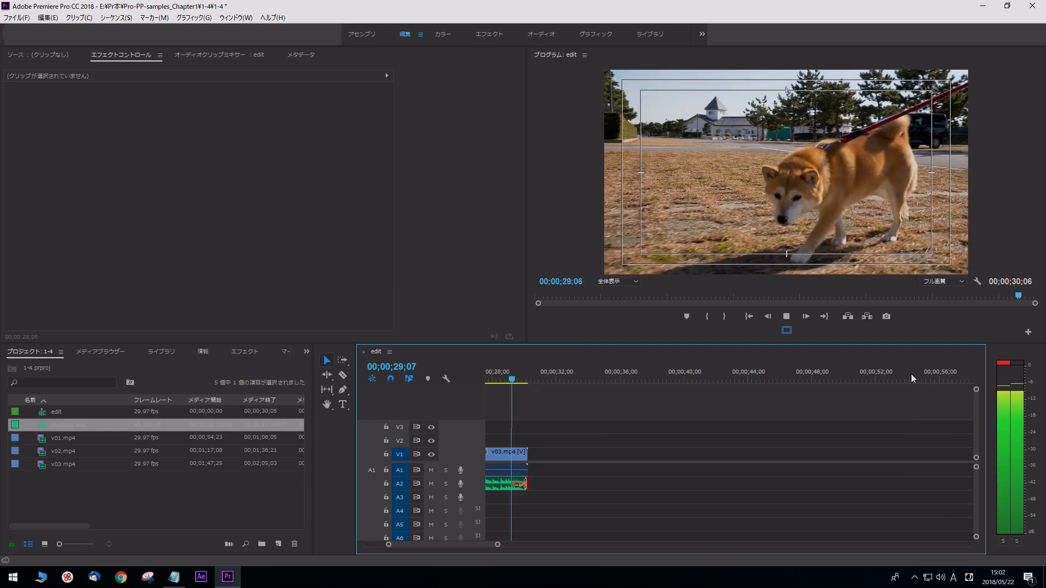
key(Home)
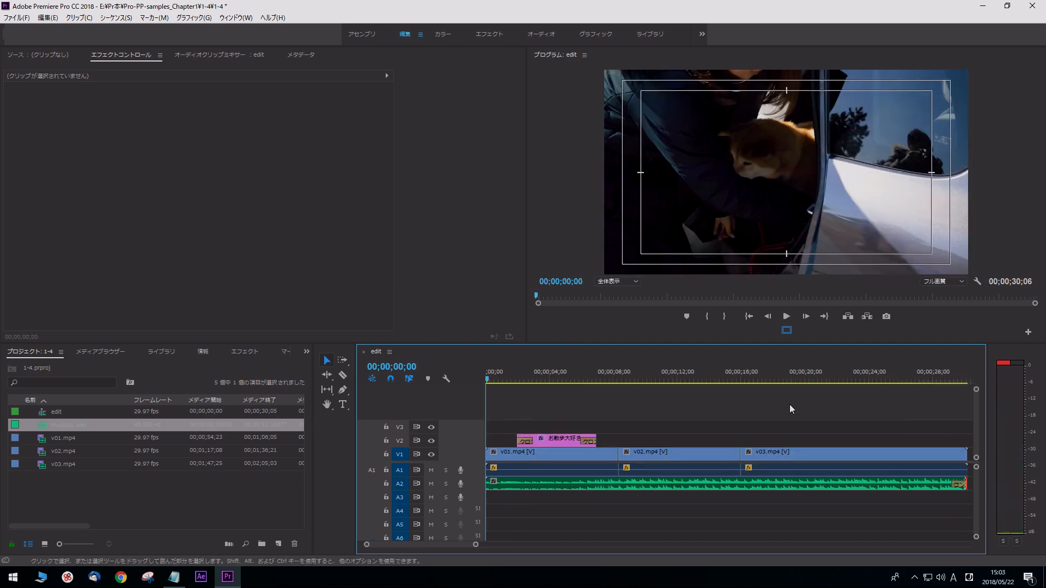
Set the volume level of music01.wav to -6.0 dB and play the sequence to check the music
click(517, 486)
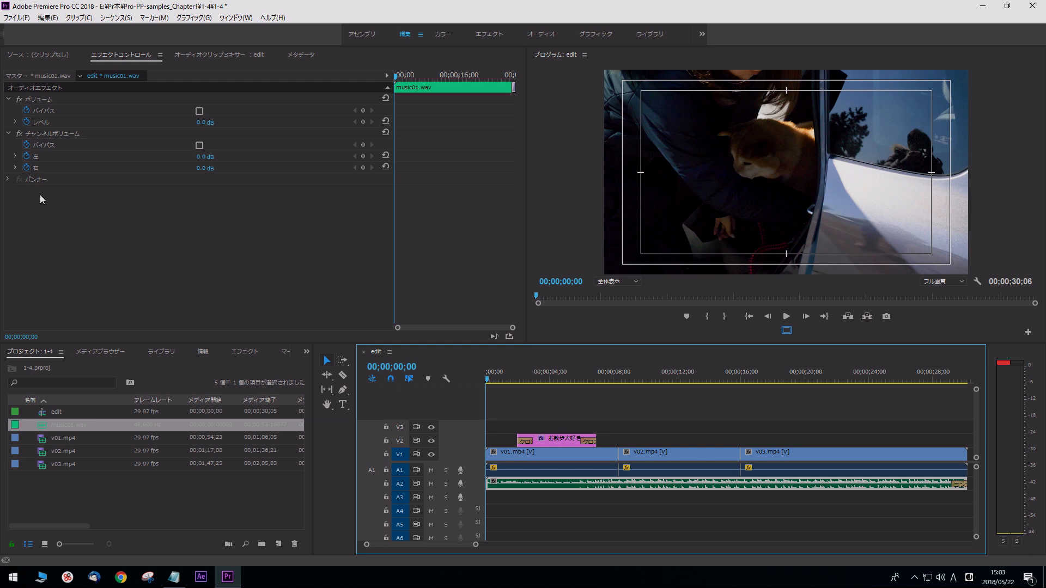
click(15, 122)
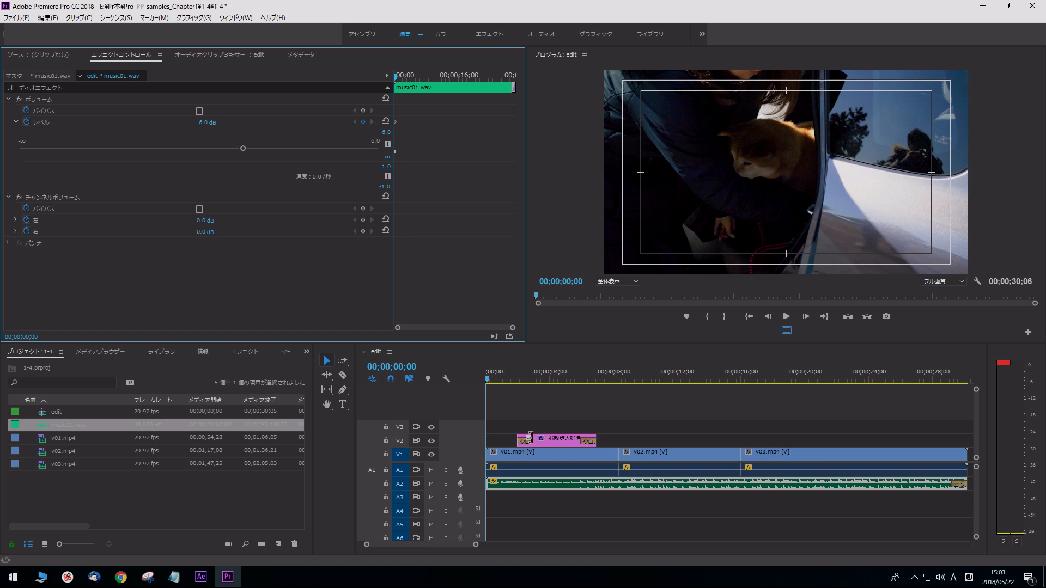
click(518, 407)
key(space)
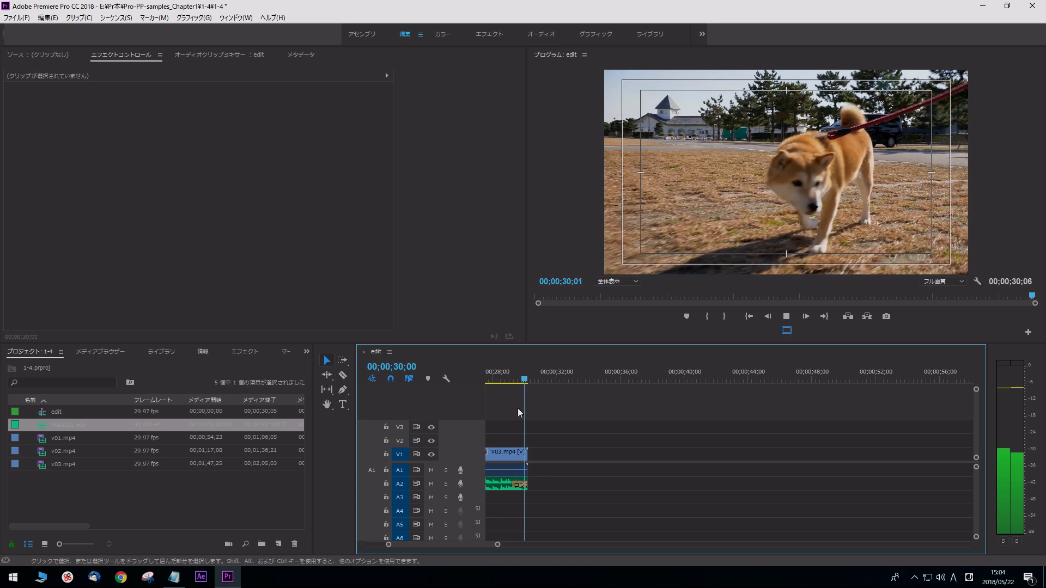
Mark the in point at the beginning of the sequence and the out point at its end
key(Home)
key(End)
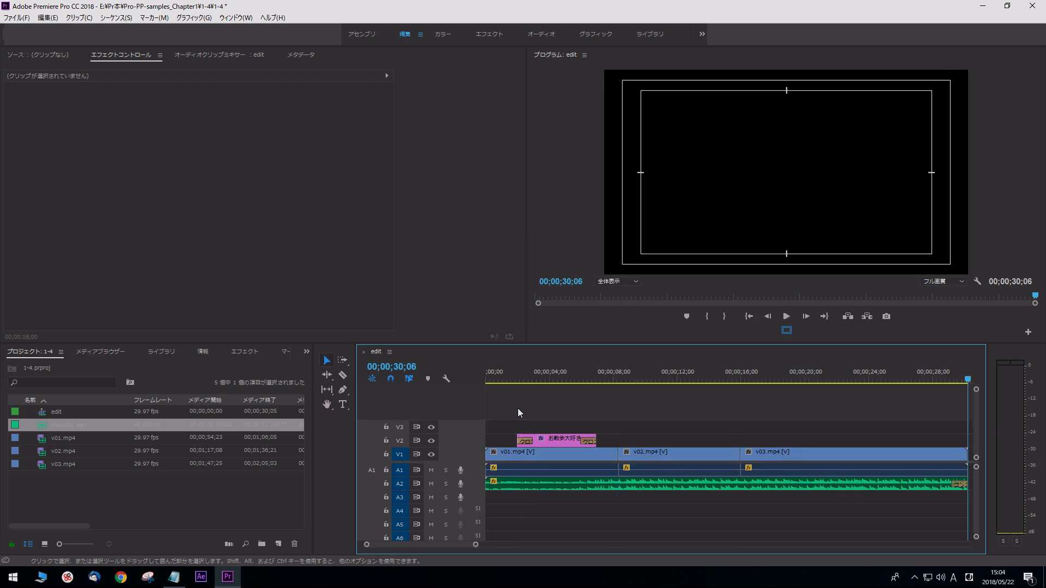
click(720, 322)
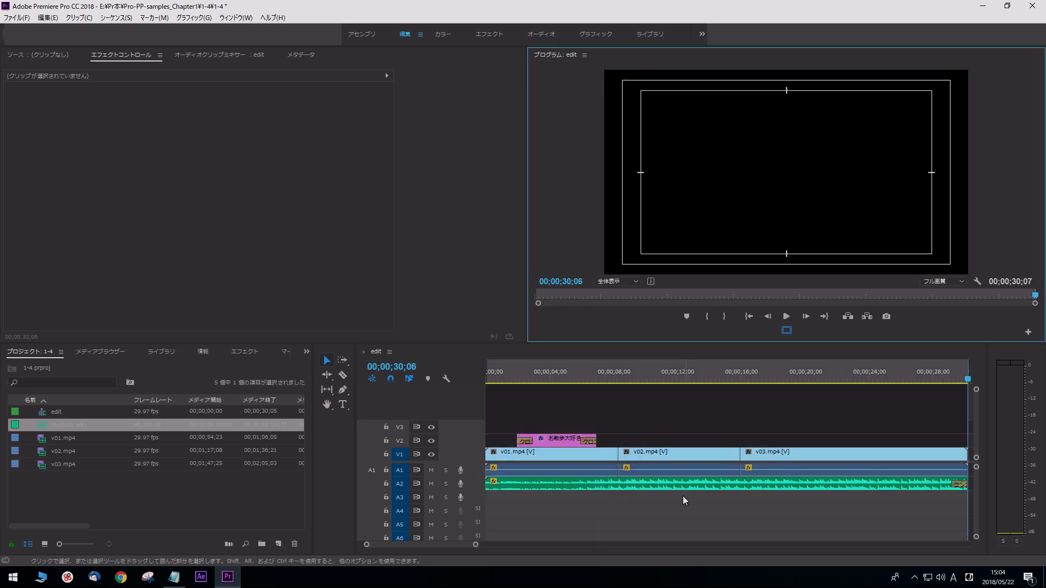
Open the media export settings for the sequence, choose the YouTube 1080p HD preset and enable maximum render quality
click(10, 20)
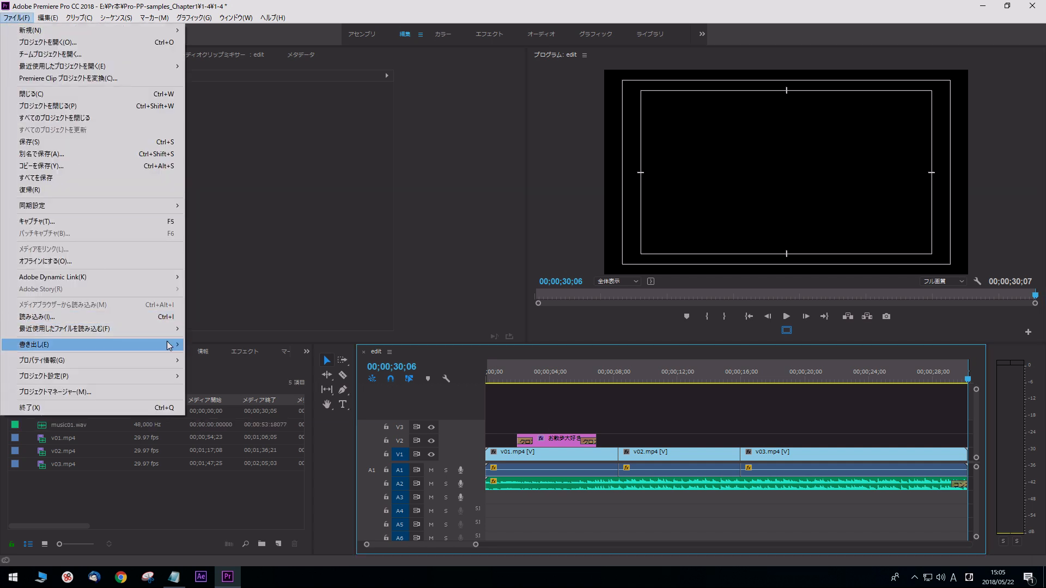
mouse_move(163, 344)
click(213, 345)
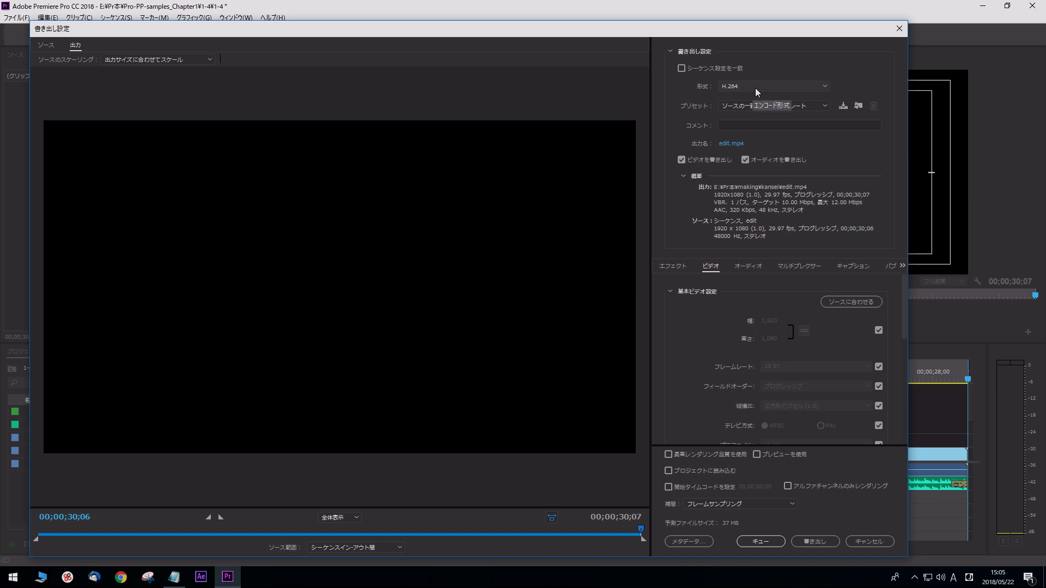
click(809, 105)
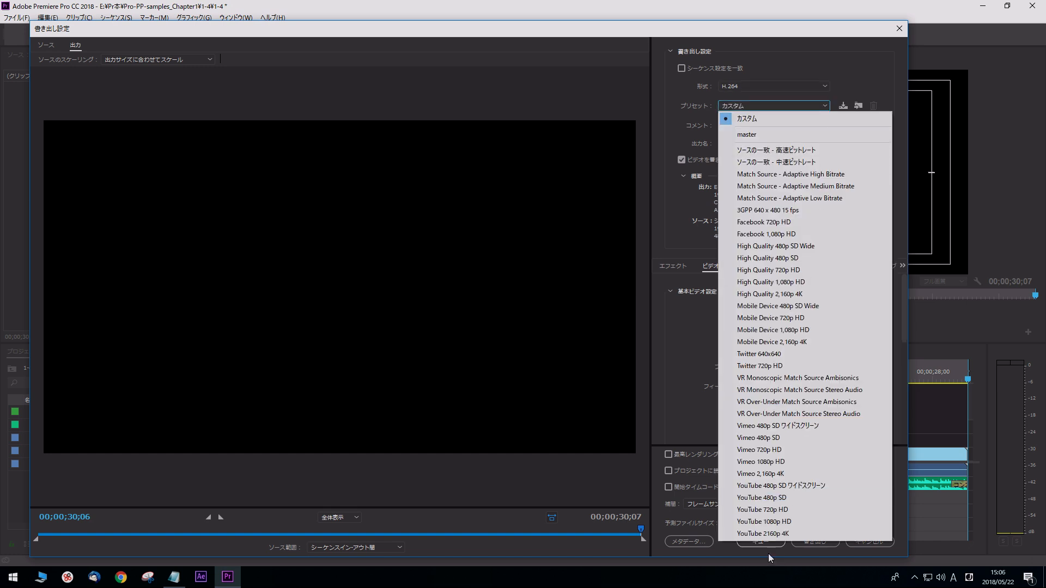
click(782, 523)
scroll(684, 382, down, 3)
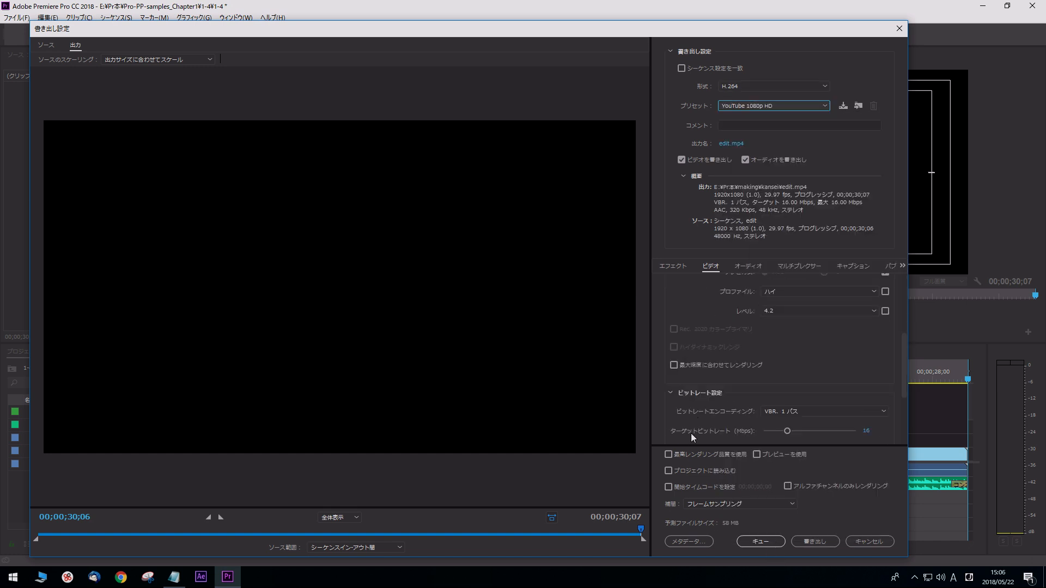
click(668, 454)
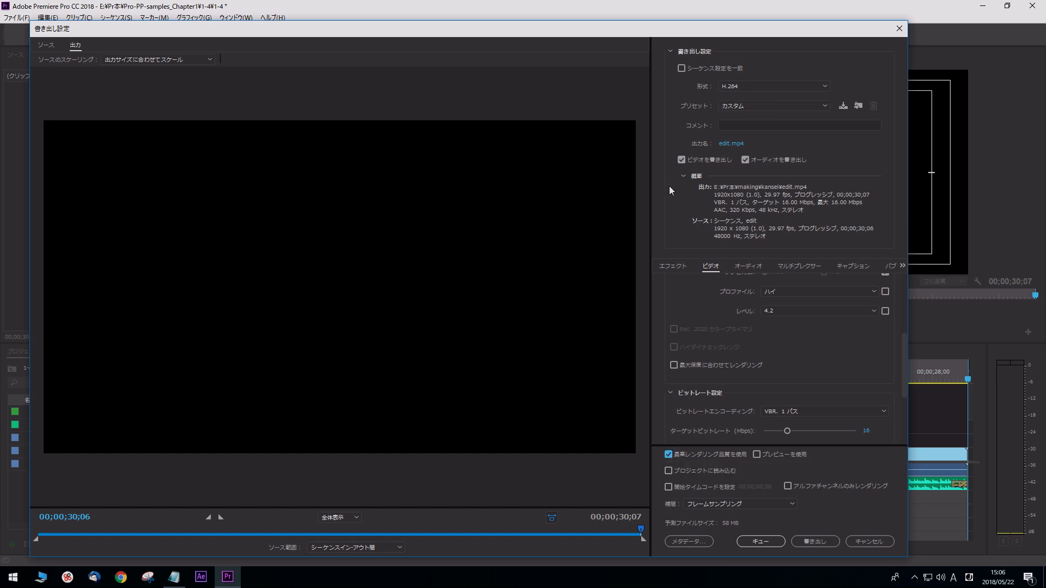
click(730, 144)
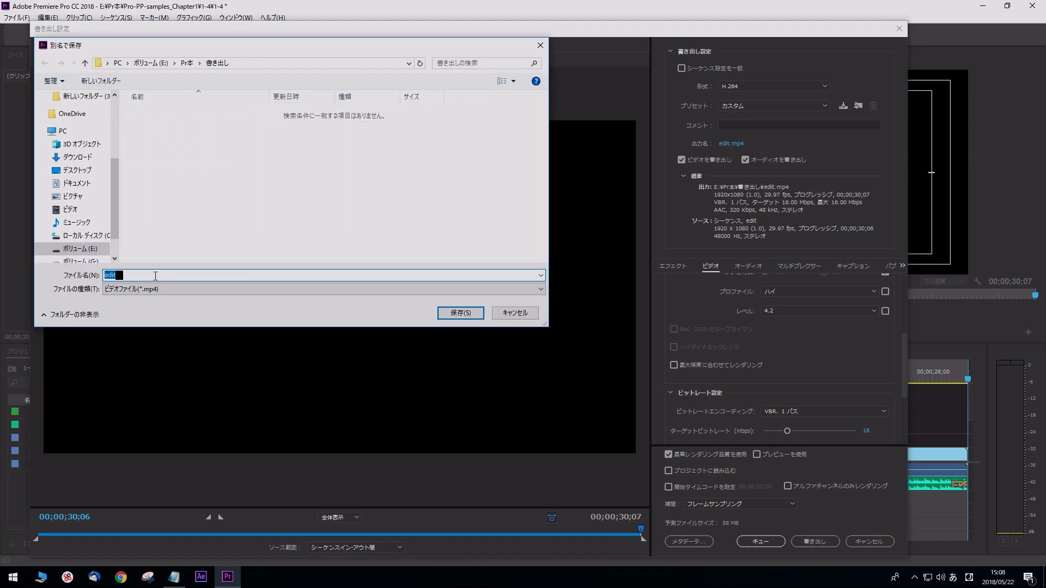
key(Zenkaku_Hankaku)
text(videb)
click(515, 313)
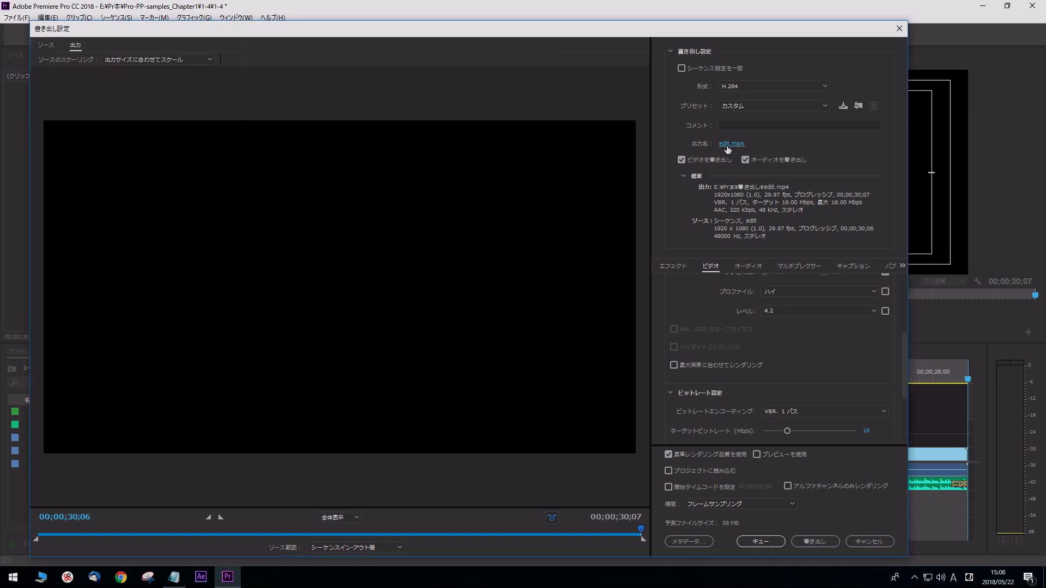
Name the output file videoblog in the 書き出し folder and export the sequence
click(727, 145)
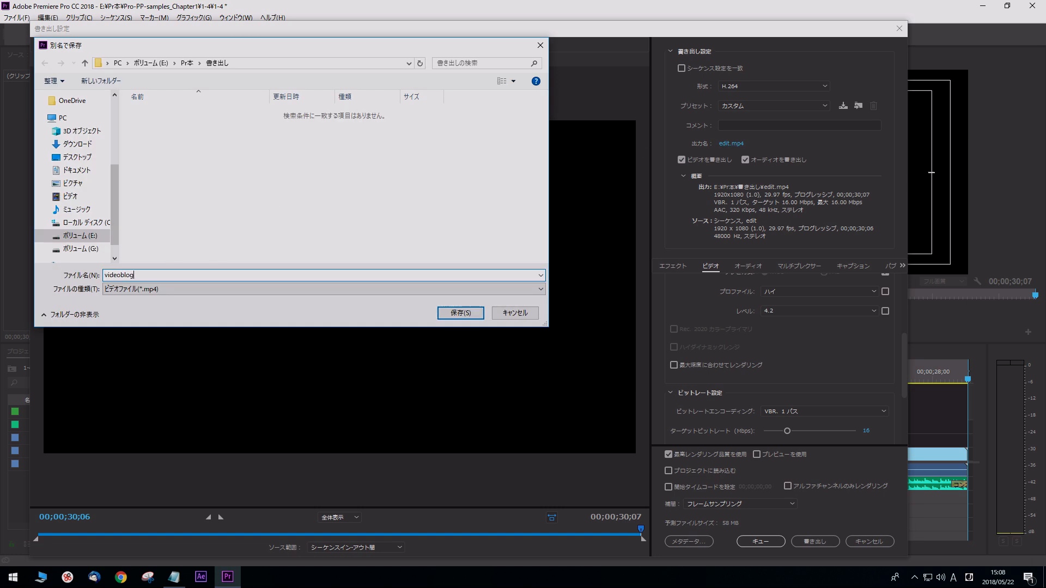
key(Return)
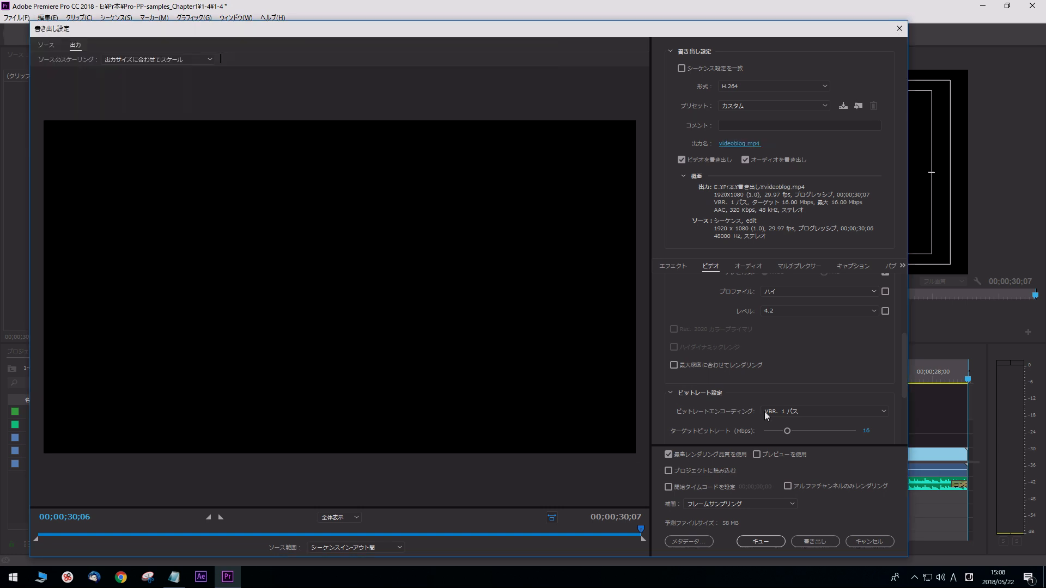
click(815, 541)
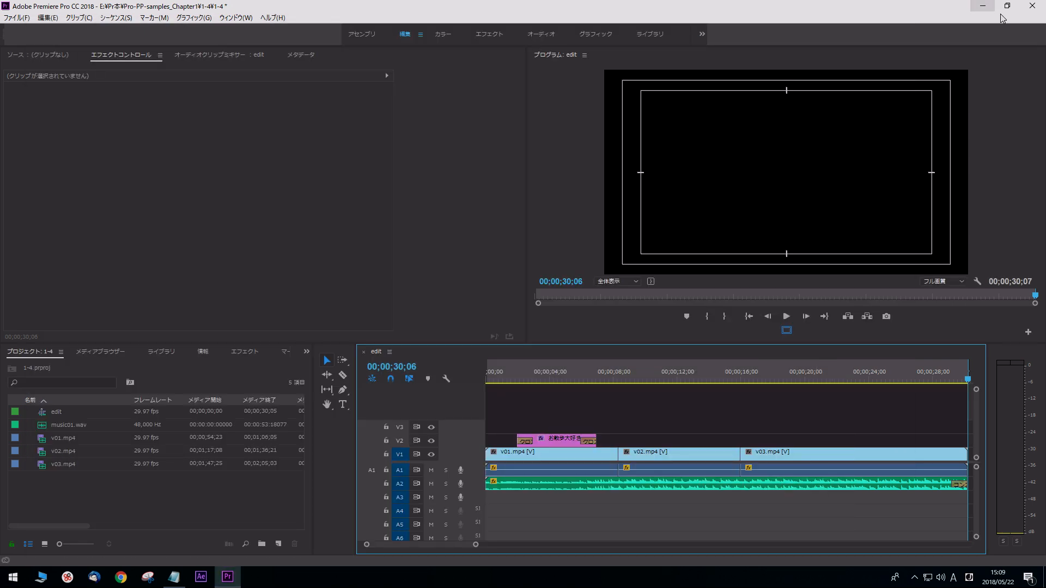
Switch from Premiere Pro to the 書き出し folder and play the exported videoblog file in the media player
click(978, 9)
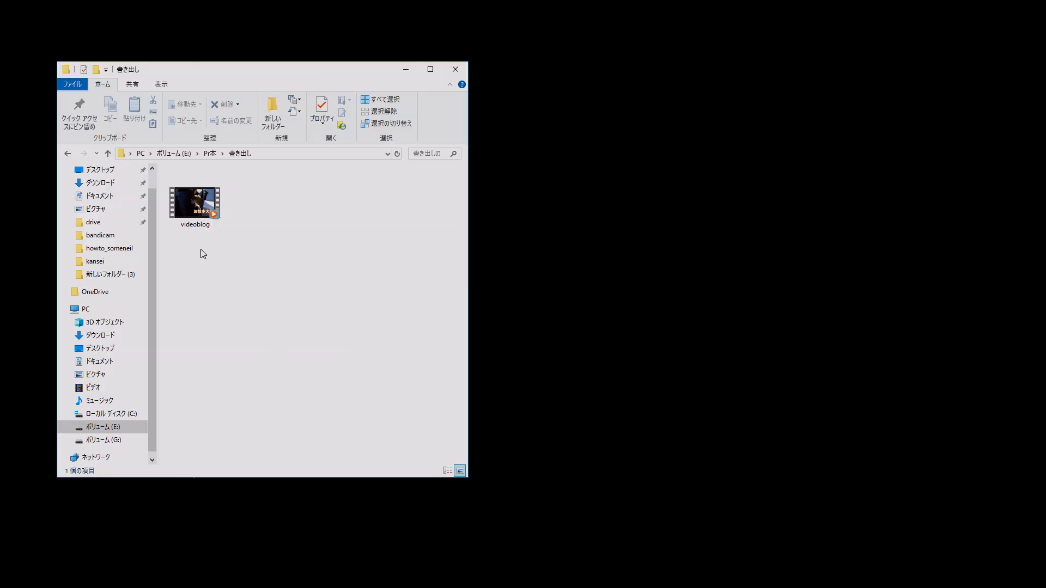
double_click(195, 204)
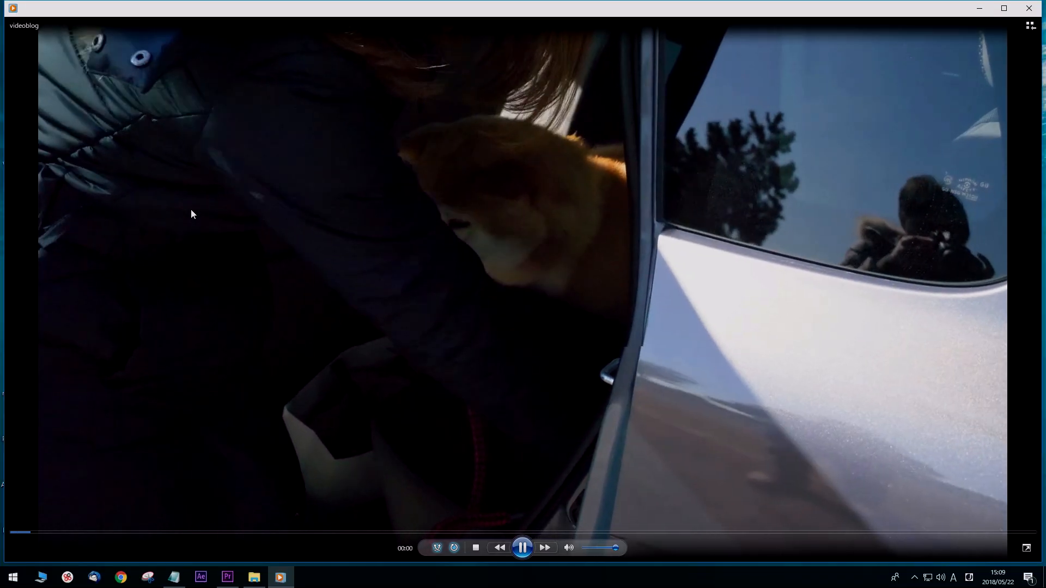